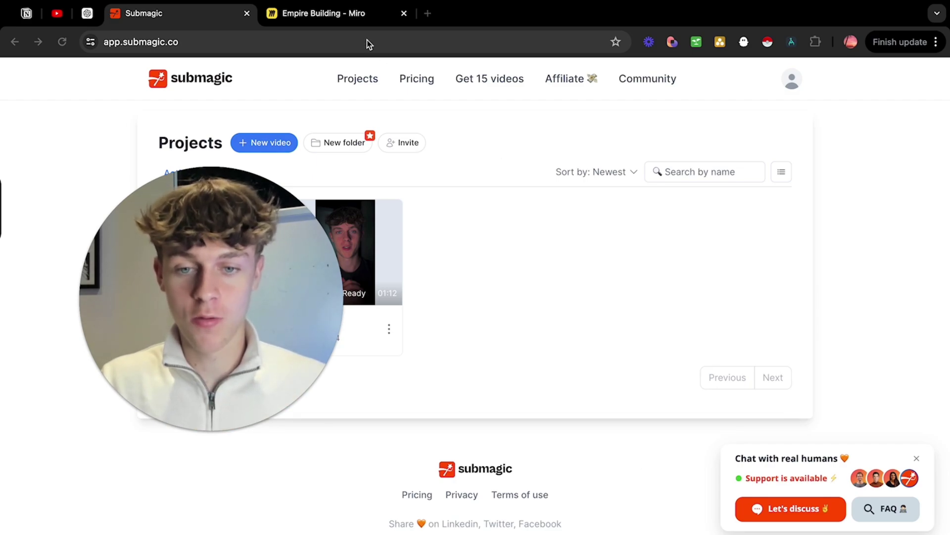
# Return from the Miro board to the Submagic Projects page and start a new video upload.
pyautogui.click(341, 13)
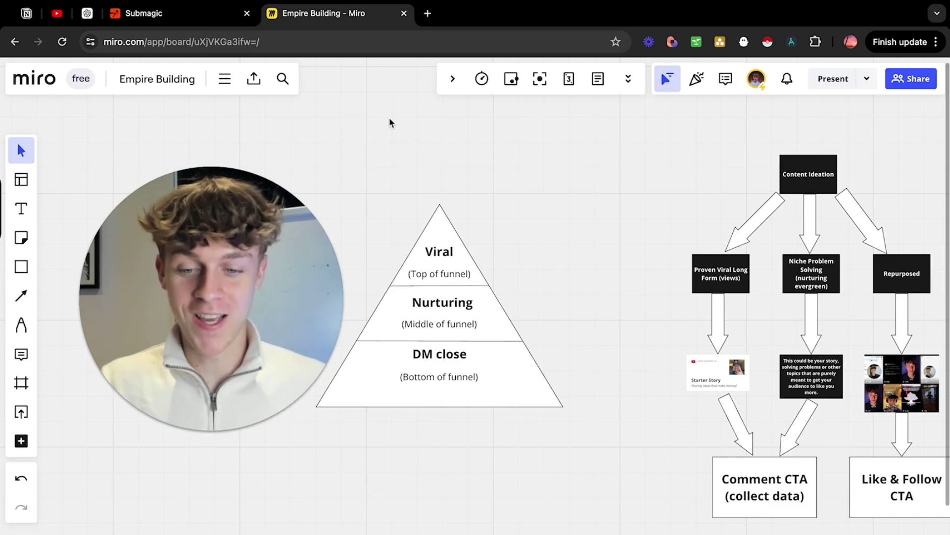
pyautogui.click(210, 22)
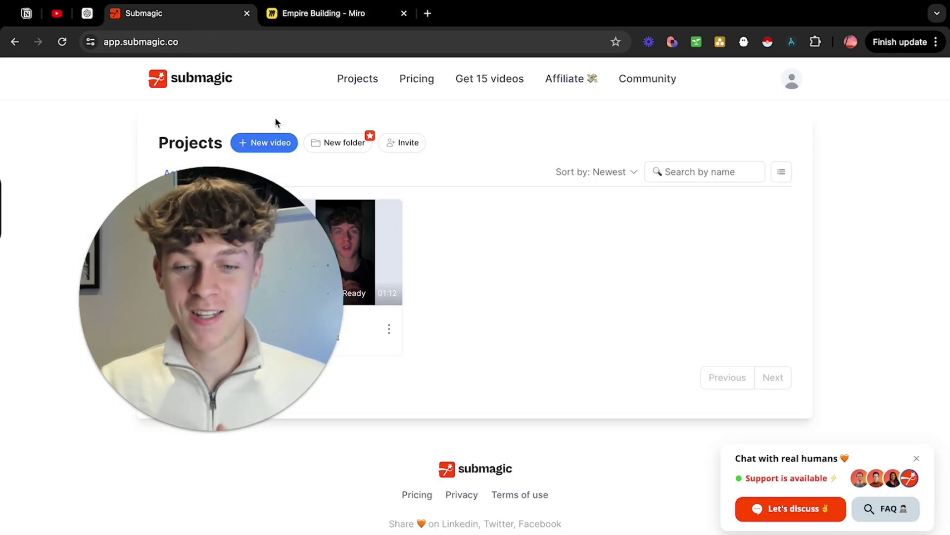
pyautogui.moveTo(224, 358)
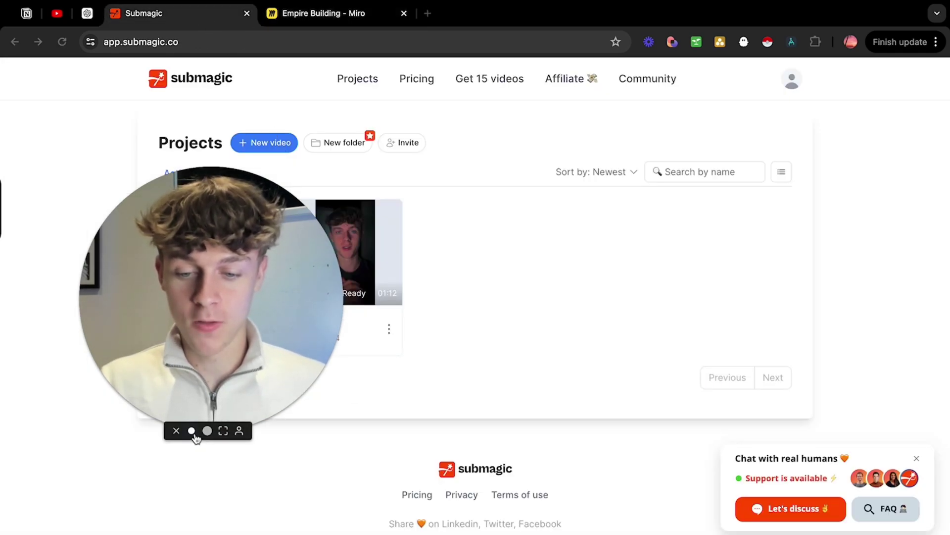
pyautogui.click(191, 430)
pyautogui.moveTo(148, 394); pyautogui.dragTo(806, 361)
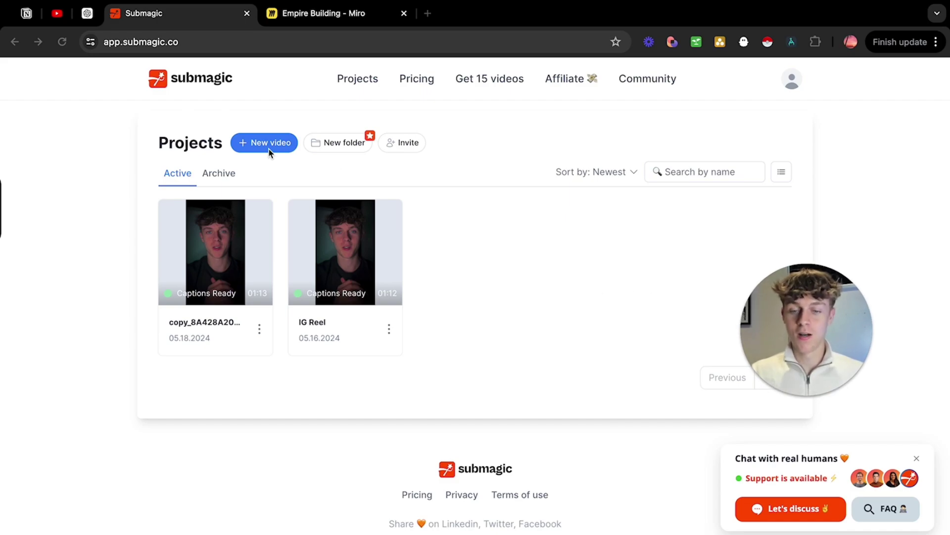
pyautogui.click(252, 143)
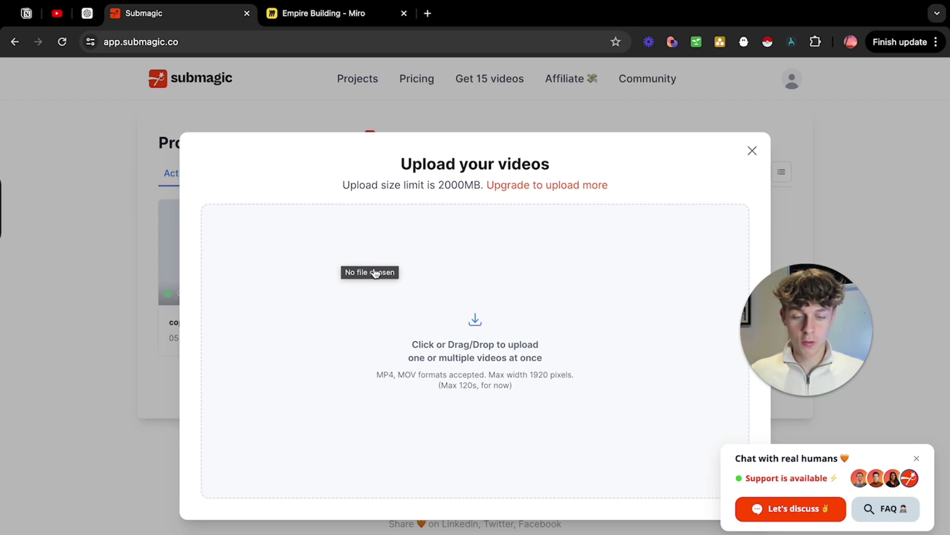
# Choose the long-named .mov recording from Downloads and preview the clip.
pyautogui.click(378, 277)
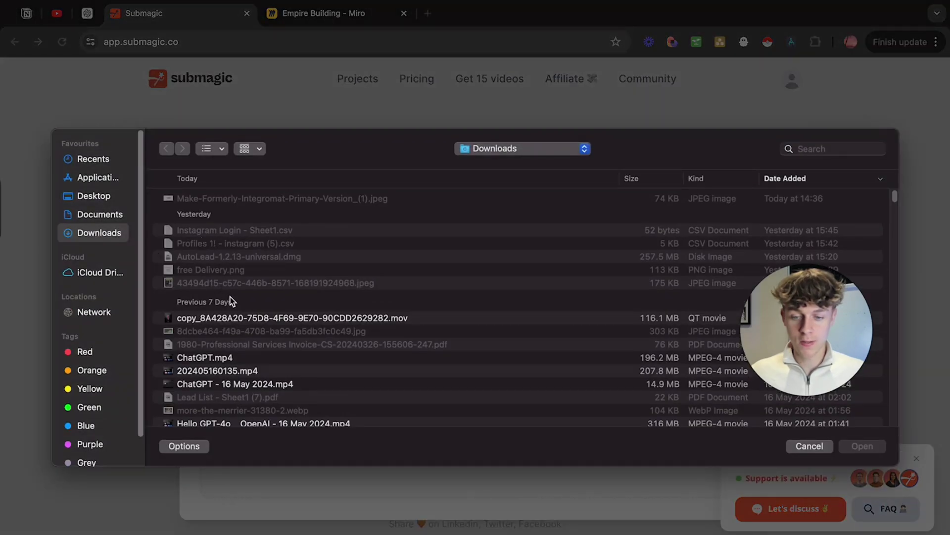
pyautogui.click(235, 318)
pyautogui.click(880, 450)
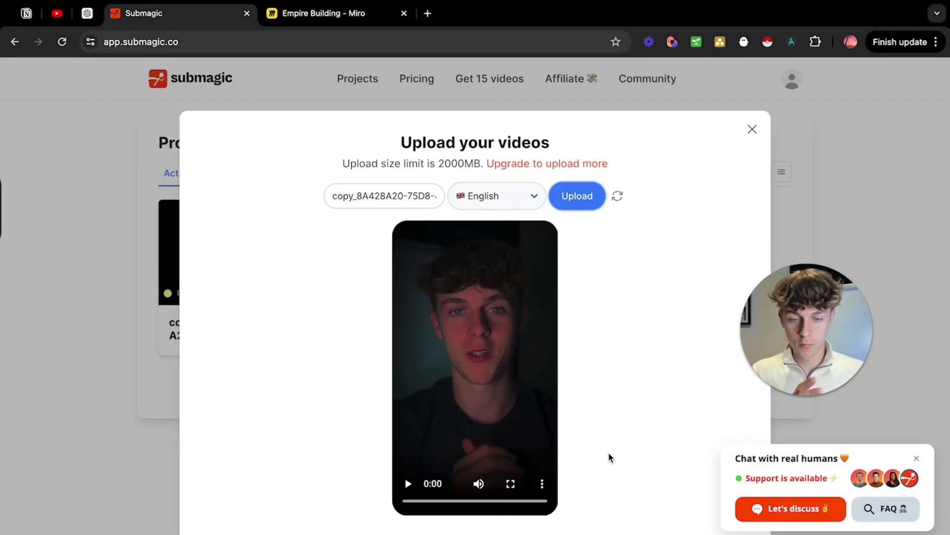
pyautogui.moveTo(407, 501)
pyautogui.mouseDown()
pyautogui.moveTo(513, 505)
pyautogui.moveTo(396, 505)
pyautogui.mouseUp()
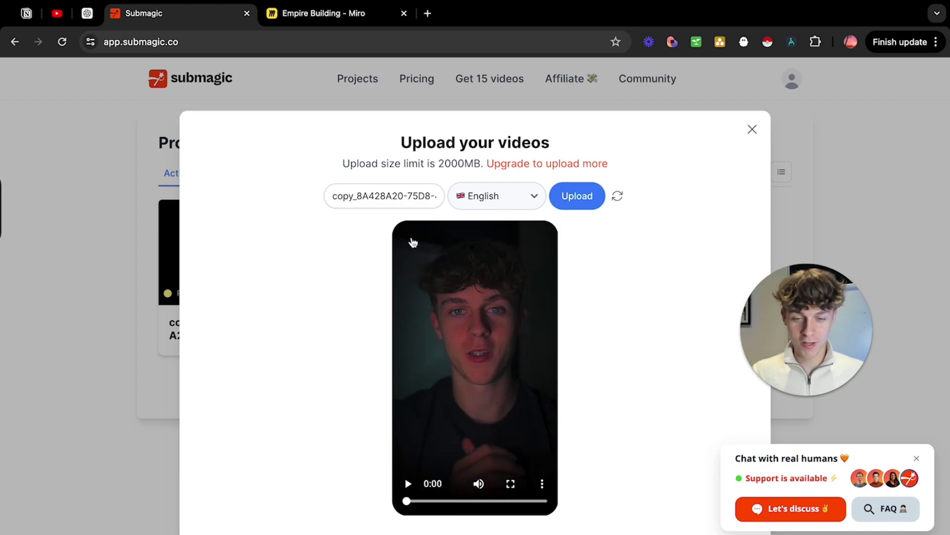
# Rename the video title to 'IG' and upload it.
pyautogui.click(377, 197)
pyautogui.press('super+a')
pyautogui.write('I')
pyautogui.press('BackSpace')
pyautogui.write('IG')
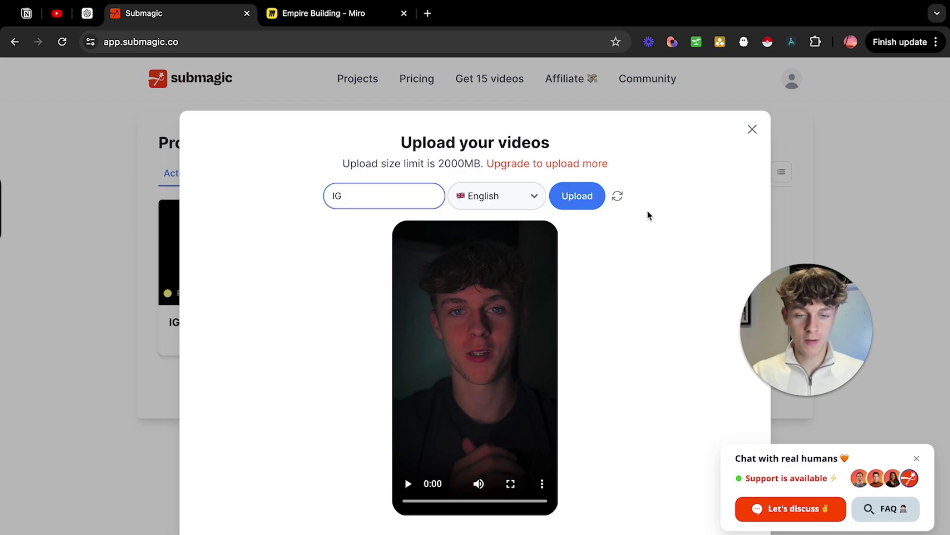
pyautogui.click(589, 200)
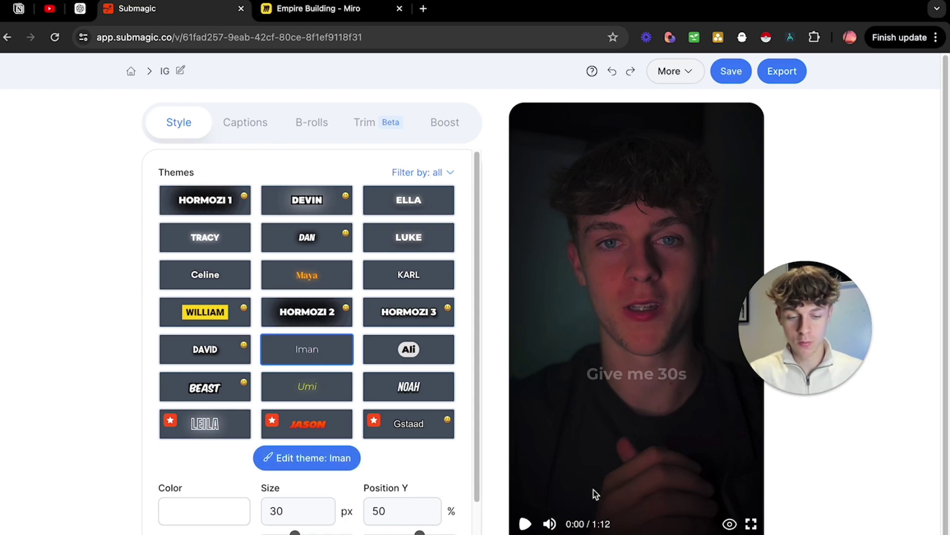
# Preview the reel, try the LUKE caption theme, and mute the preview audio.
pyautogui.click(526, 524)
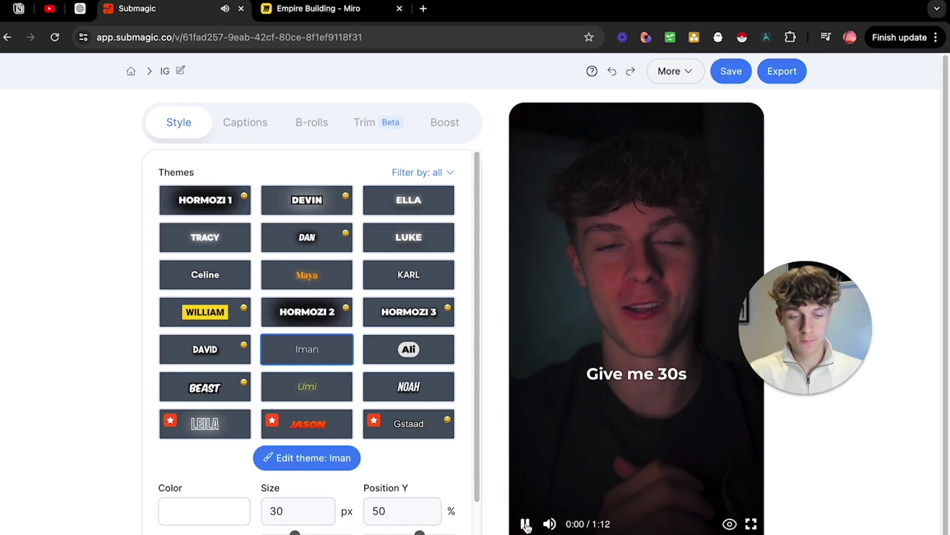
pyautogui.click(526, 523)
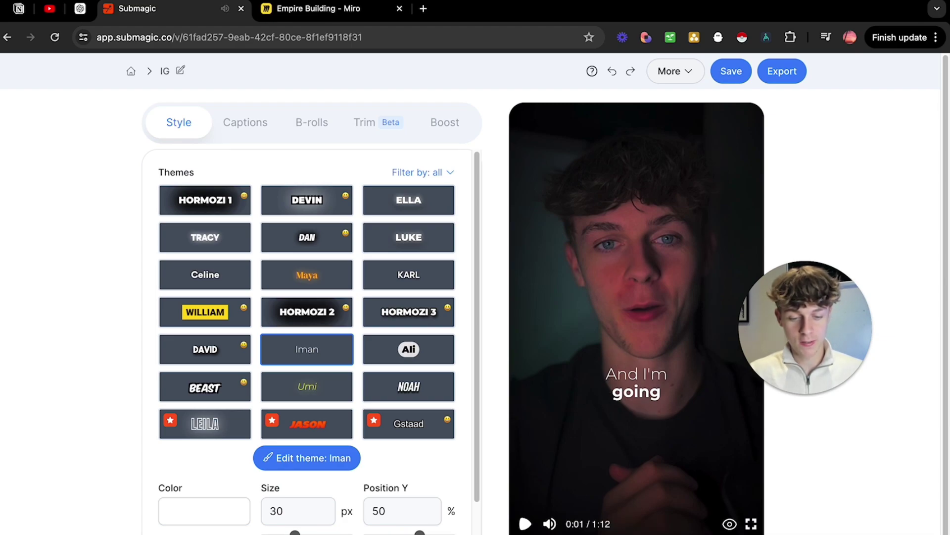
pyautogui.press('Right')
pyautogui.press('Right')
pyautogui.press('Right')
pyautogui.press('Right')
pyautogui.press('Right')
pyautogui.press('Right')
pyautogui.press('Right')
pyautogui.press('Right')
pyautogui.press('Right')
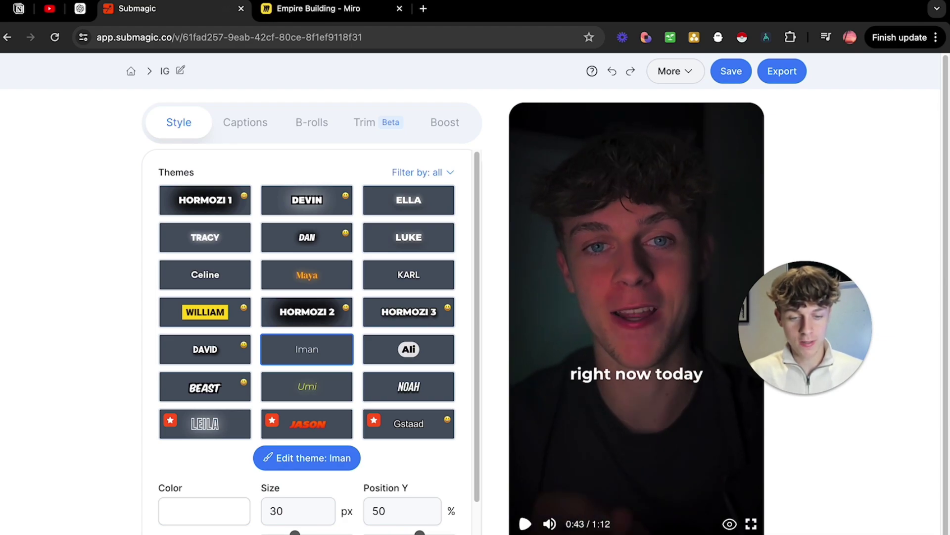
pyautogui.press('Left')
pyautogui.press('Left')
pyautogui.press('Left')
pyautogui.press('Left')
pyautogui.press('Left')
pyautogui.press('Left')
pyautogui.press('Left')
pyautogui.click(409, 238)
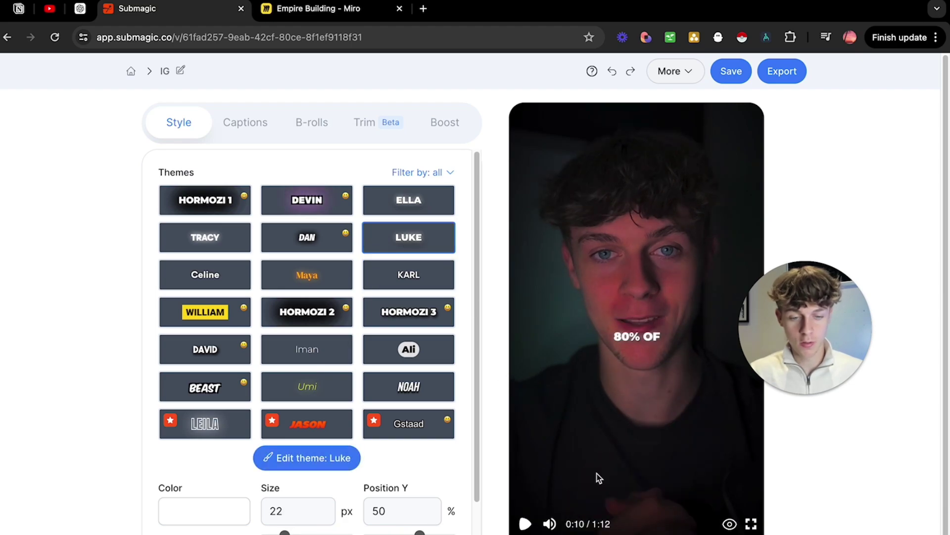
pyautogui.click(618, 330)
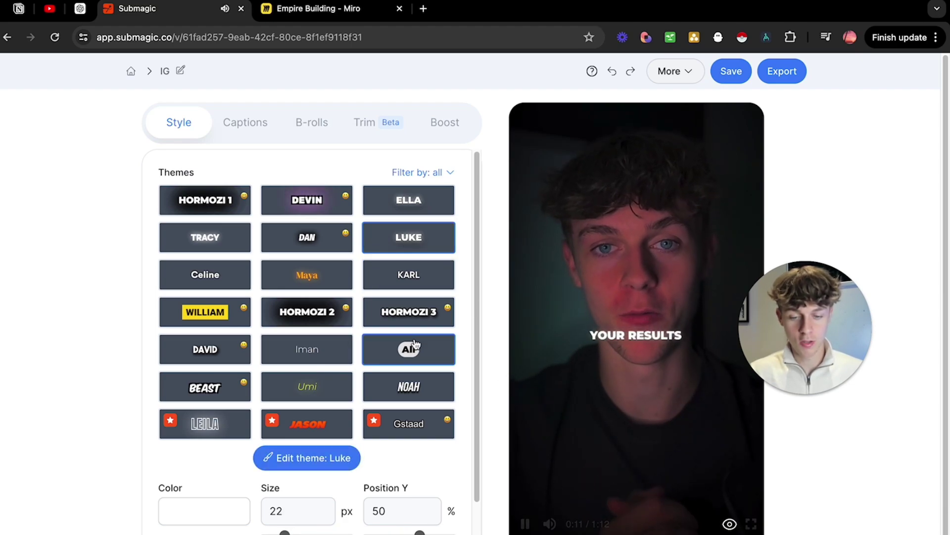
pyautogui.click(550, 523)
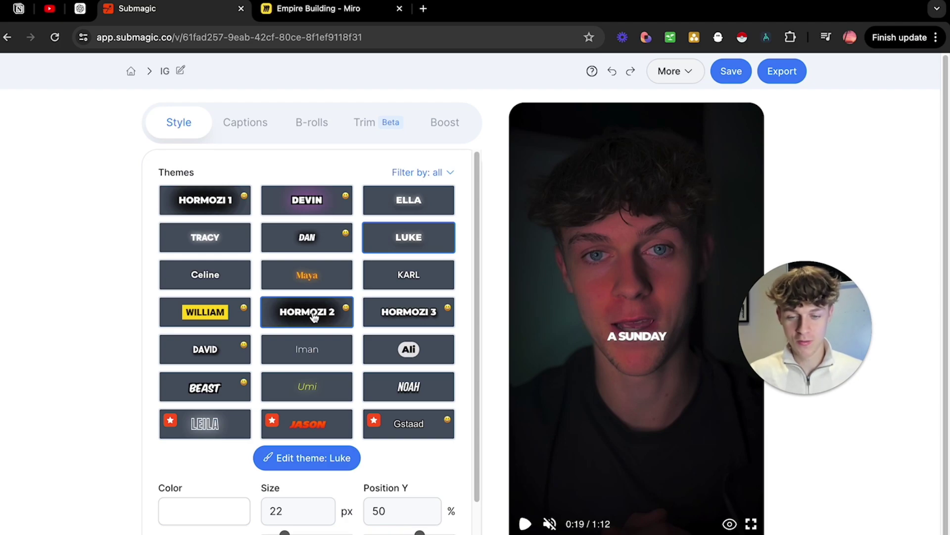
# Switch captions back to Iman, set size to 27 px and Position Y to 53%.
pyautogui.click(312, 360)
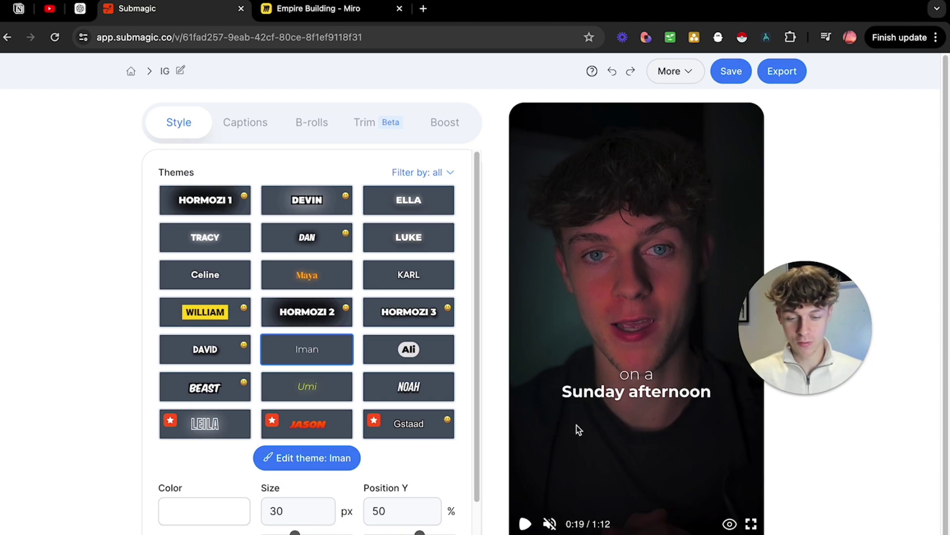
pyautogui.scroll(-2, 253, 434)
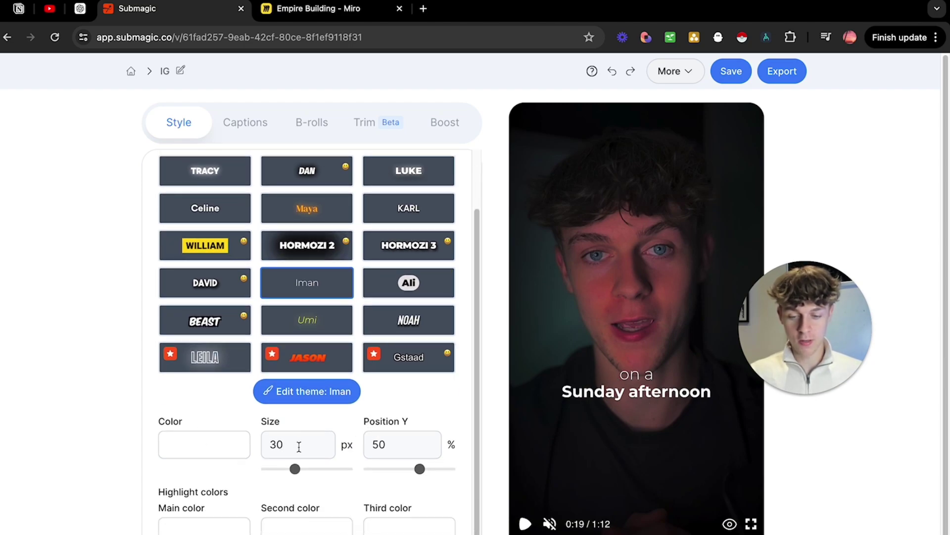
pyautogui.moveTo(295, 469)
pyautogui.mouseDown()
pyautogui.moveTo(304, 468)
pyautogui.moveTo(282, 469)
pyautogui.moveTo(292, 469)
pyautogui.mouseUp()
pyautogui.moveTo(419, 470)
pyautogui.mouseDown()
pyautogui.moveTo(401, 470)
pyautogui.moveTo(431, 473)
pyautogui.moveTo(423, 476)
pyautogui.mouseUp()
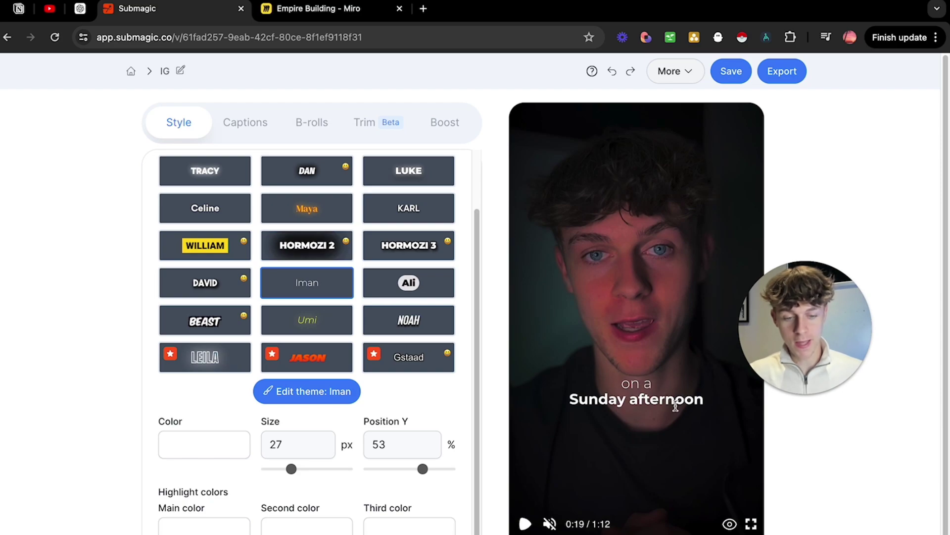
# Play the preview to check the captions, then show the timed caption list.
pyautogui.click(525, 524)
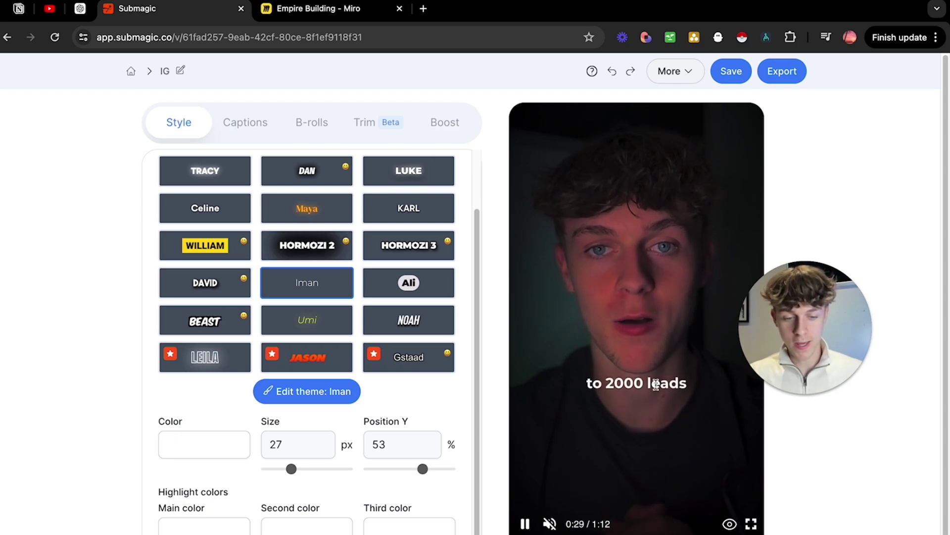
pyautogui.press('space')
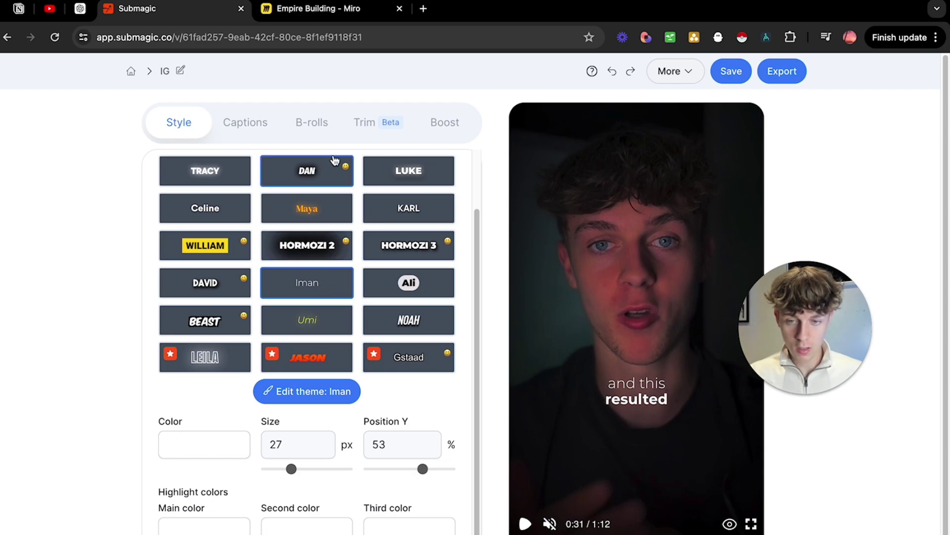
pyautogui.click(247, 128)
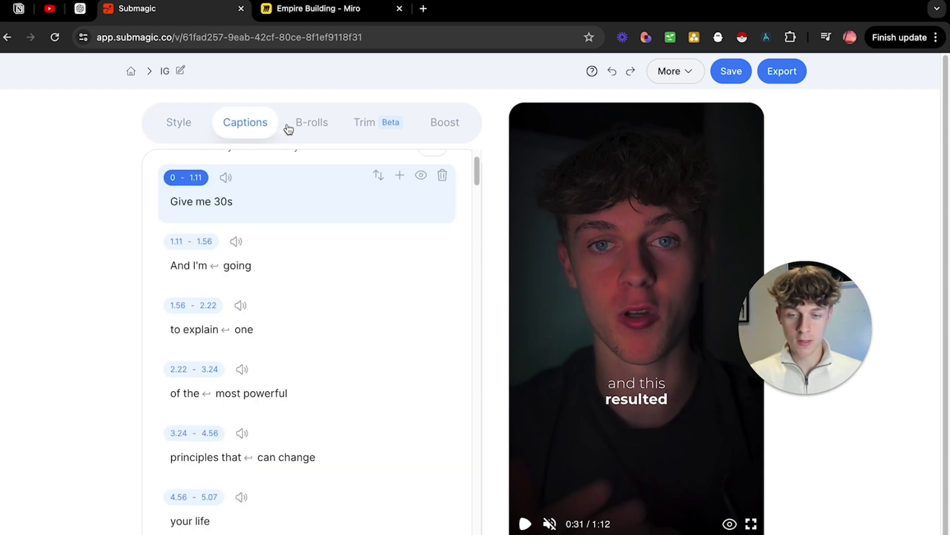
# Run Magic B-rolls from the B-rolls tab to auto-add B-rolls and zooms.
pyautogui.click(313, 125)
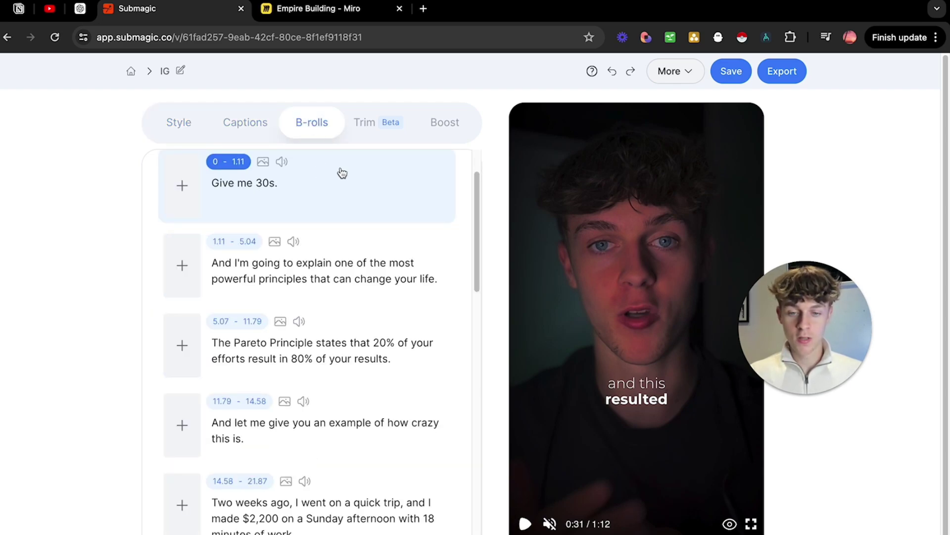
pyautogui.scroll(3, 328, 177)
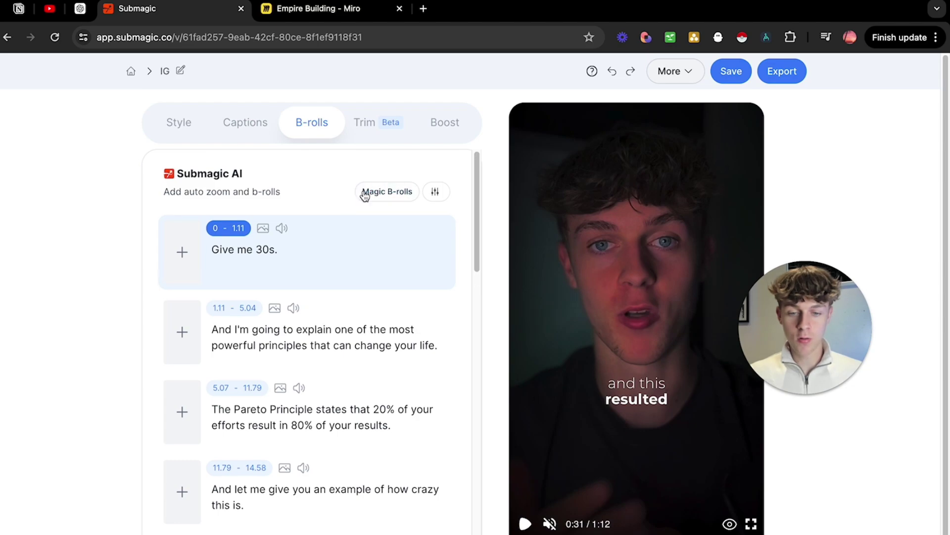
pyautogui.click(388, 198)
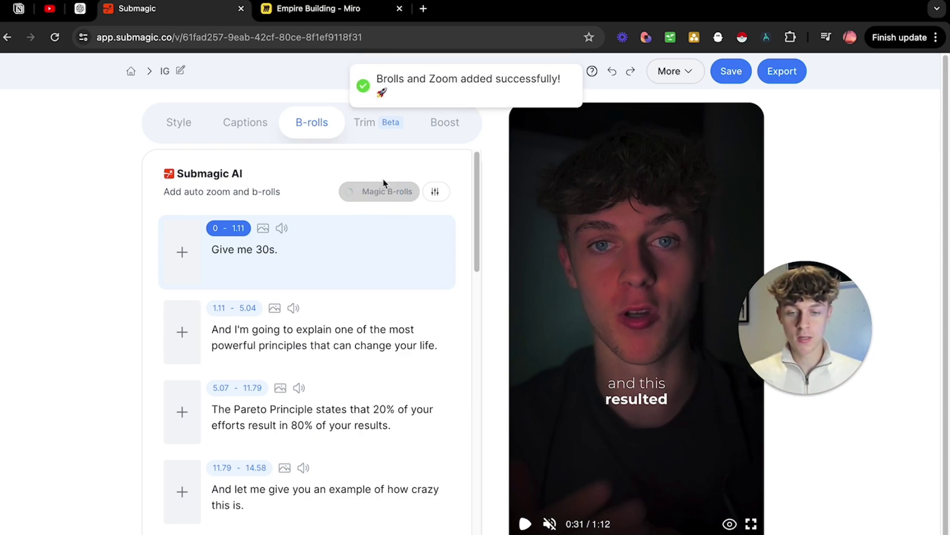
# Inspect the B-roll settings for the 21.87 s clip, then jump back to the 'Two weeks ago' line.
pyautogui.scroll(-1, 118, 350)
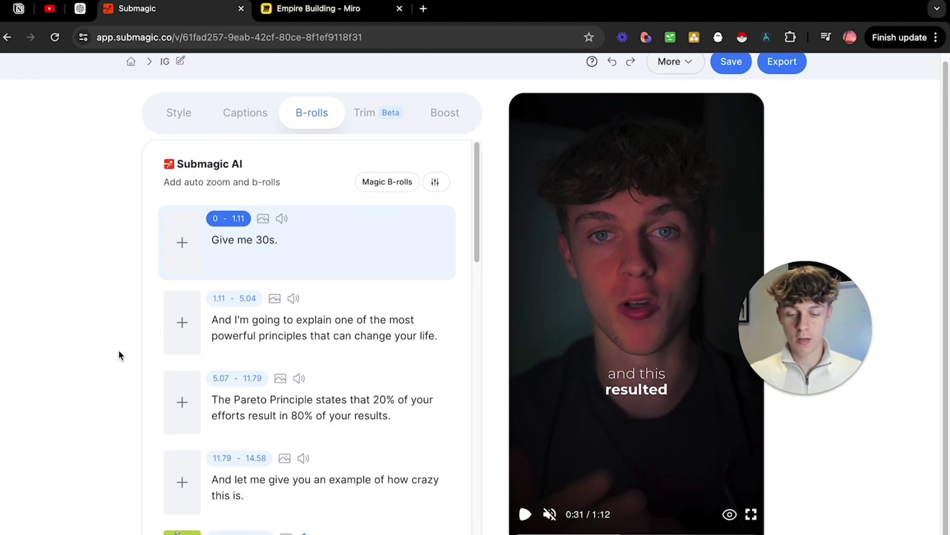
pyautogui.scroll(-5, 241, 395)
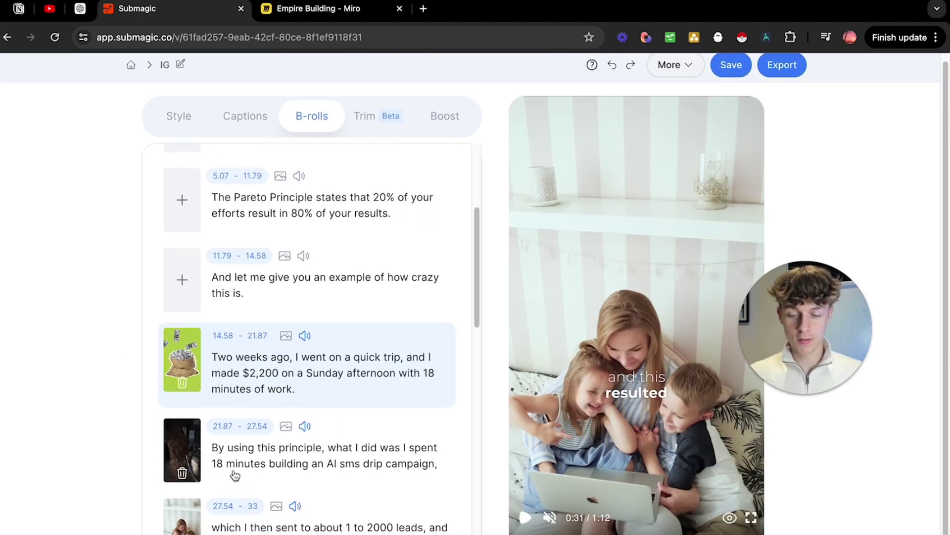
pyautogui.click(197, 454)
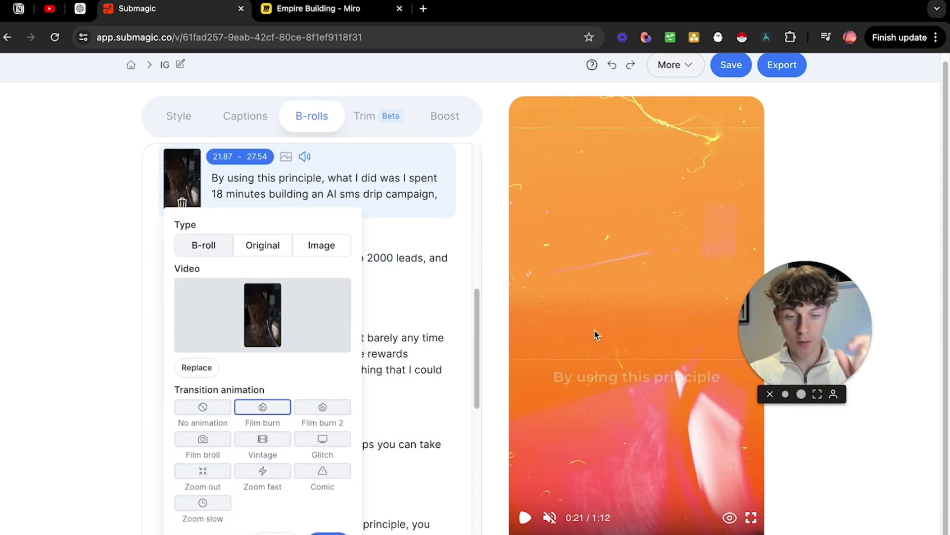
pyautogui.scroll(1, 430, 201)
pyautogui.scroll(3, 430, 201)
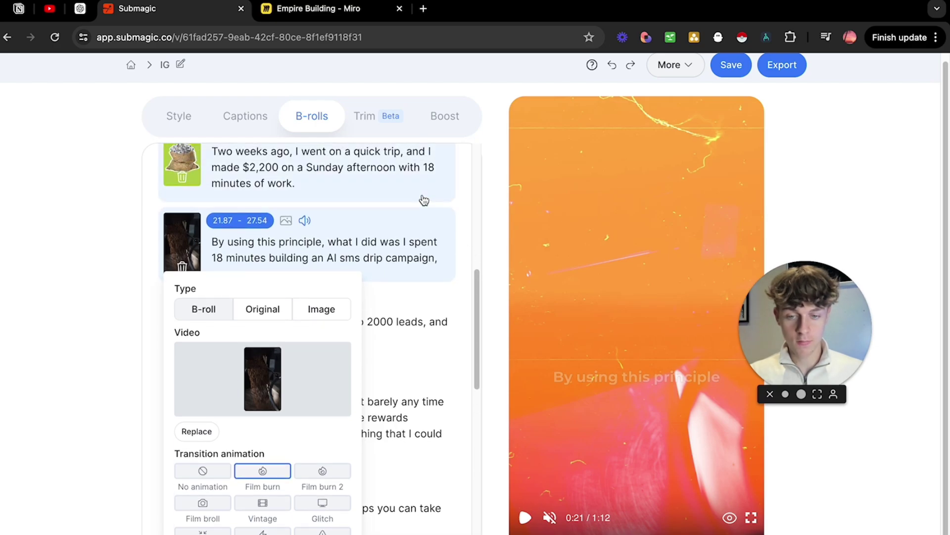
pyautogui.click(399, 191)
# Play the preview through the B-roll clips and check search options for the word 'breakdown'.
pyautogui.click(526, 517)
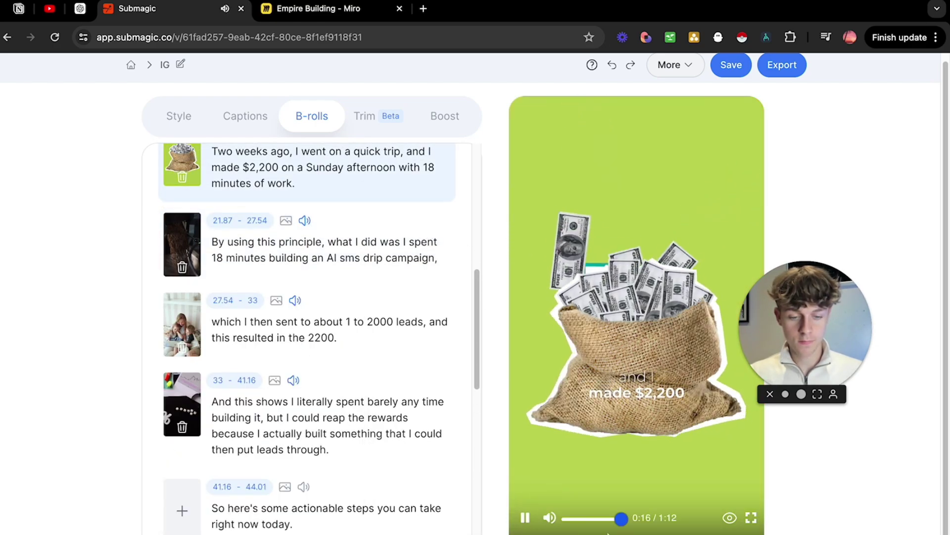
pyautogui.press('space')
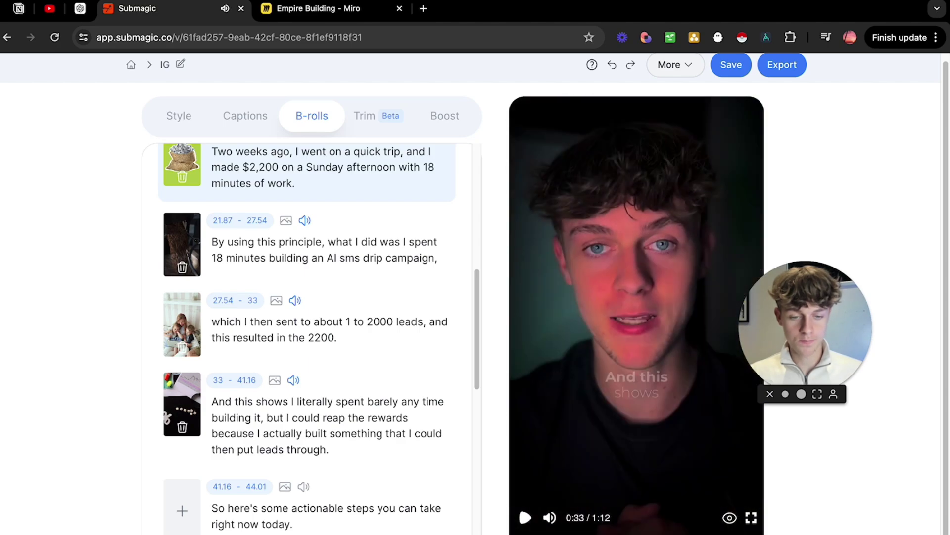
pyautogui.press('space')
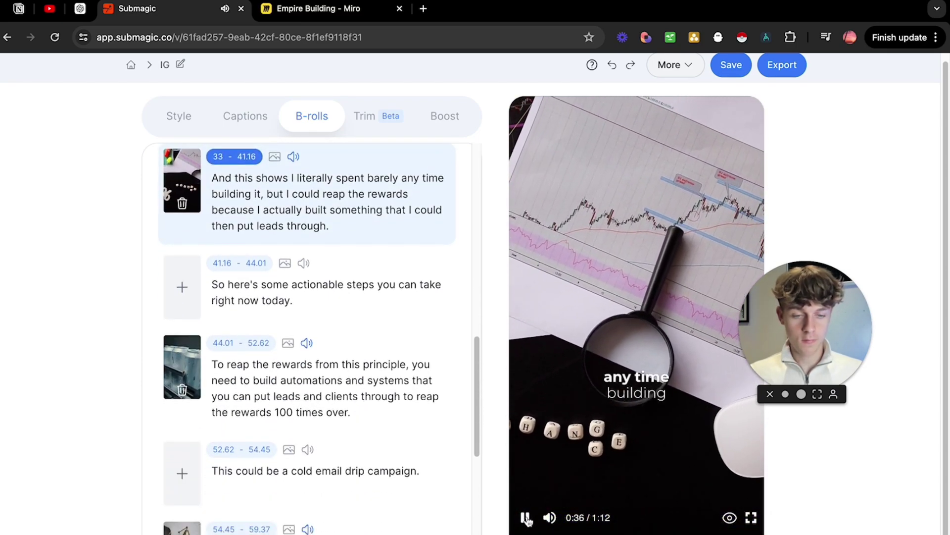
pyautogui.click(526, 518)
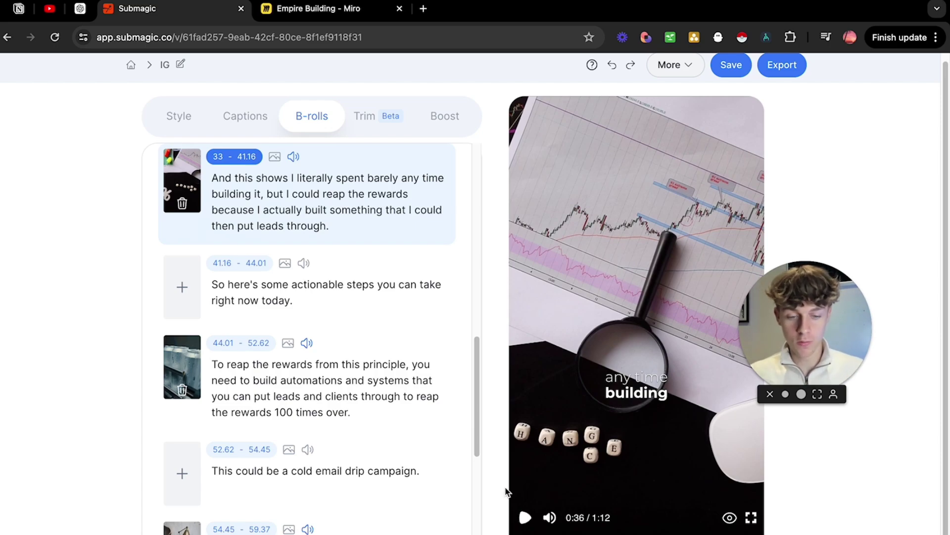
pyautogui.scroll(-6, 329, 468)
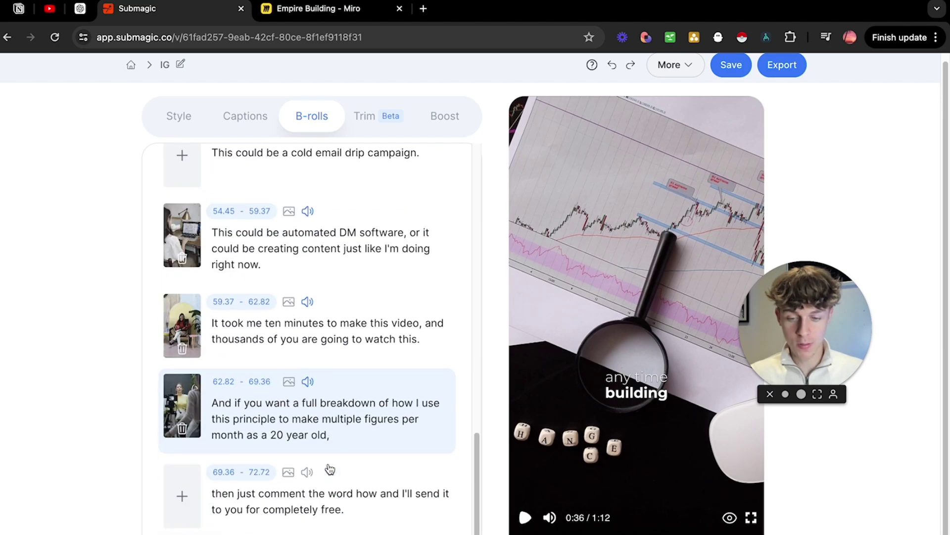
pyautogui.click(354, 410)
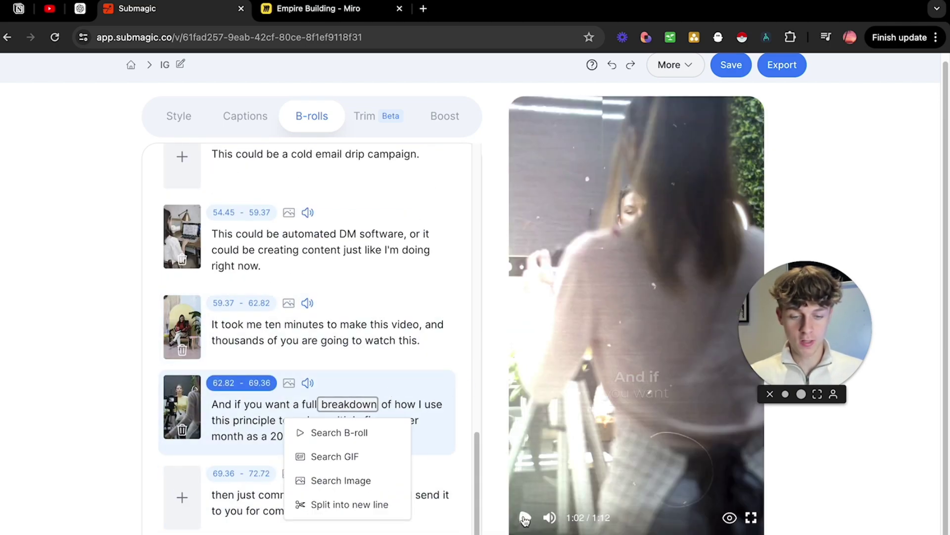
pyautogui.click(525, 518)
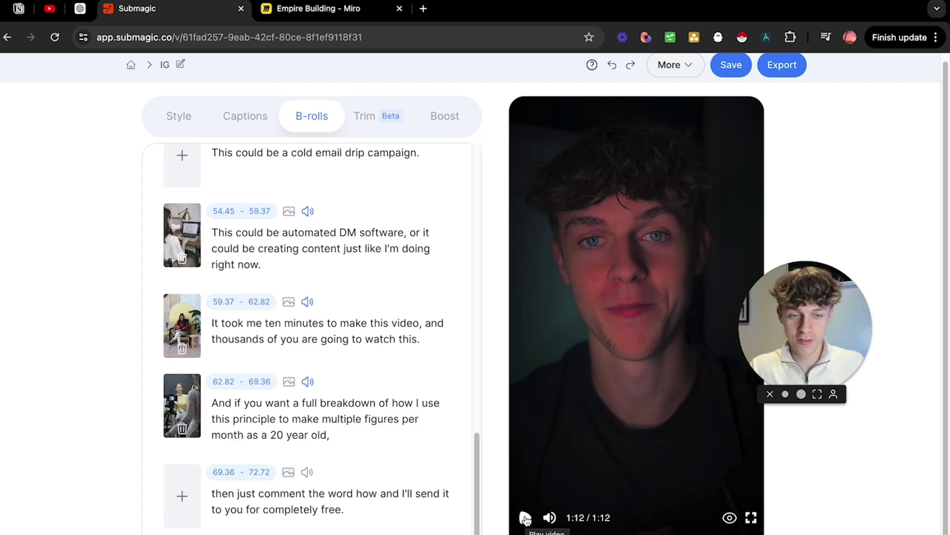
pyautogui.scroll(1, 534, 316)
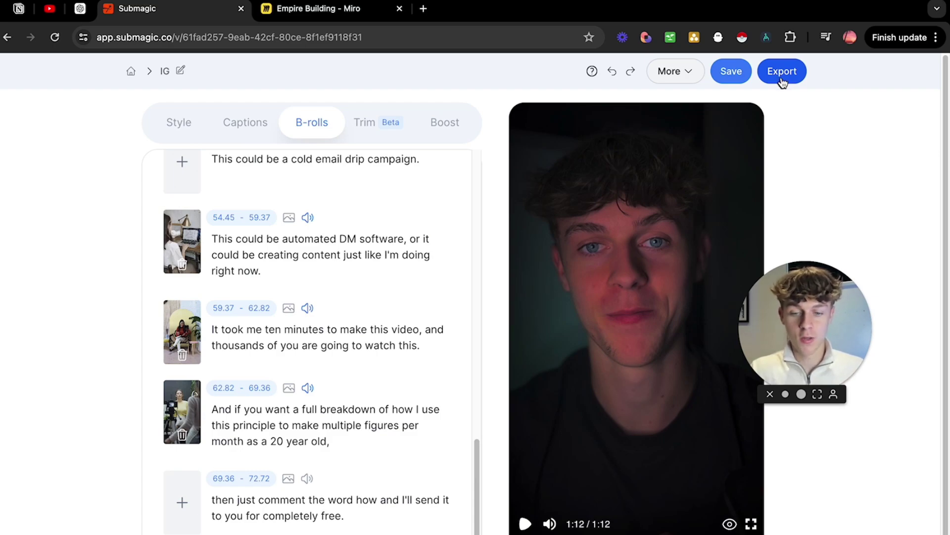
# On the Empire Building Miro board, pan around the funnel pyramid to the Content Ideation box.
pyautogui.click(320, 18)
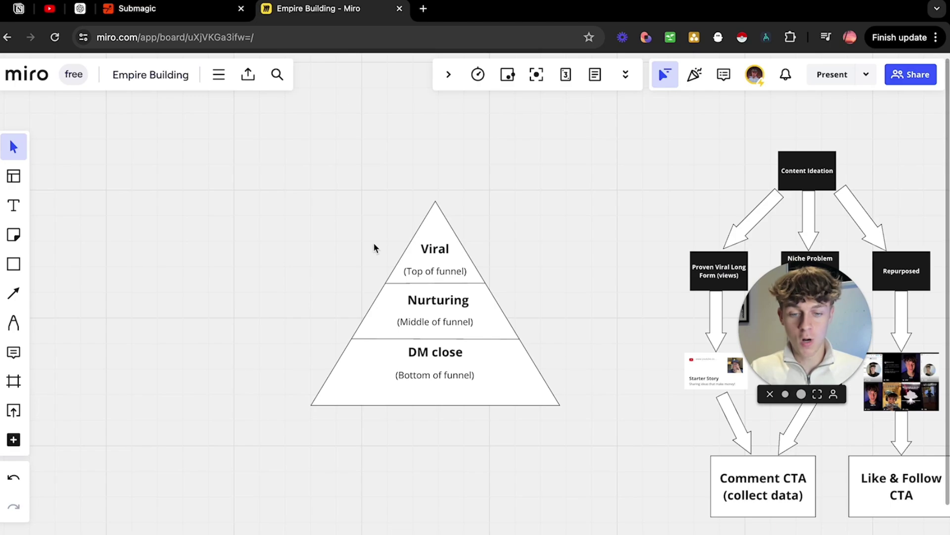
pyautogui.hscroll(5, 373, 242)
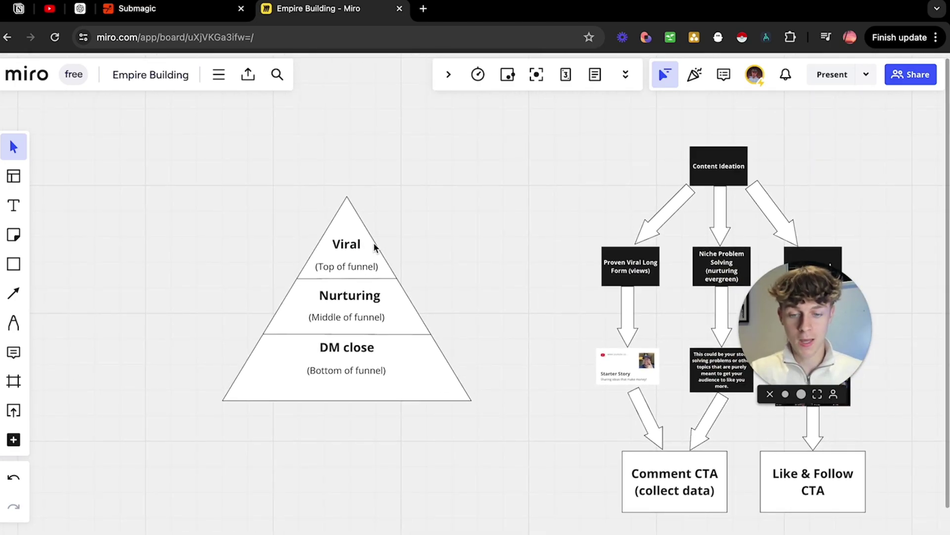
pyautogui.scroll(5, 373, 242)
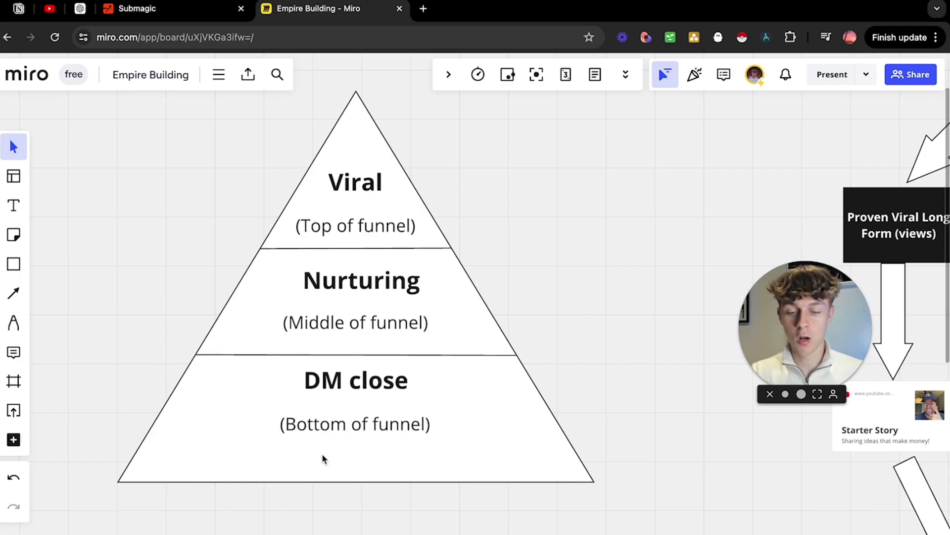
pyautogui.hscroll(10, 401, 420)
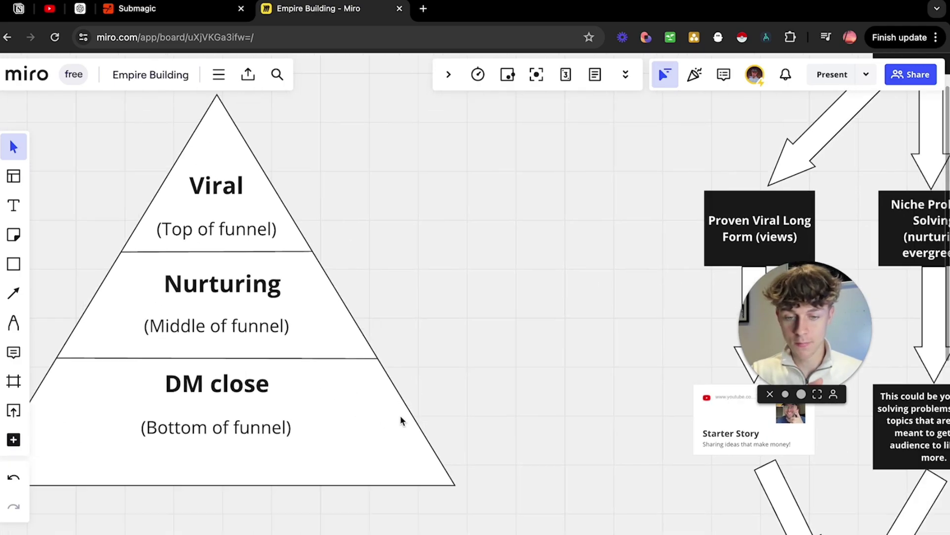
# Pan down past the content boxes and select the Starter Story YouTube card under Proven Viral Long Form.
pyautogui.scroll(5, 401, 420)
pyautogui.keyDown('ctrl'); pyautogui.scroll(5, 401, 420); pyautogui.keyUp('ctrl')
pyautogui.scroll(1, 401, 417)
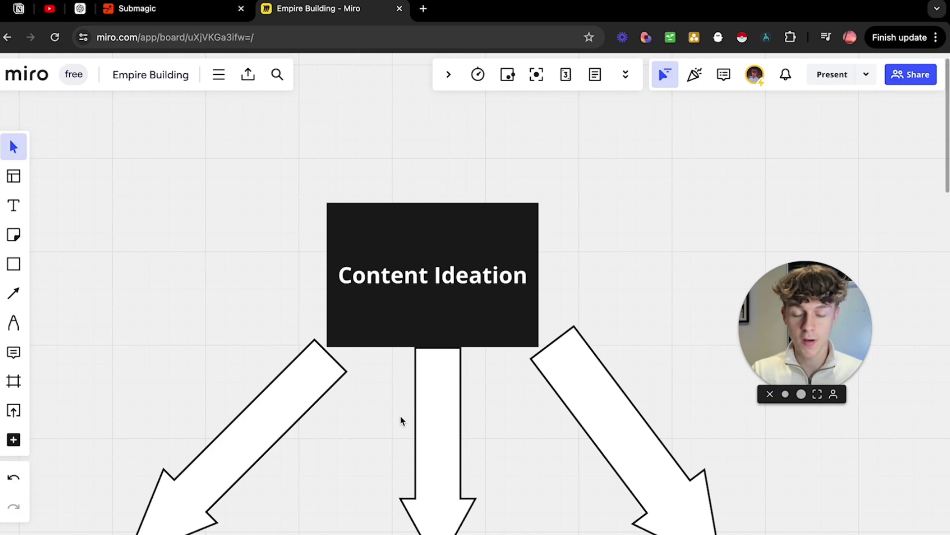
pyautogui.scroll(-5, 401, 419)
pyautogui.hscroll(-5, 401, 420)
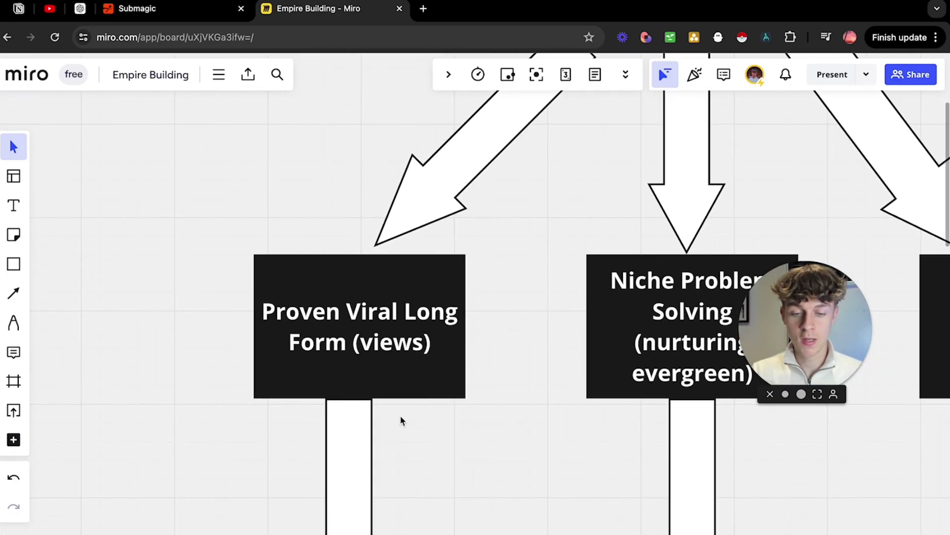
pyautogui.hscroll(-10, 401, 420)
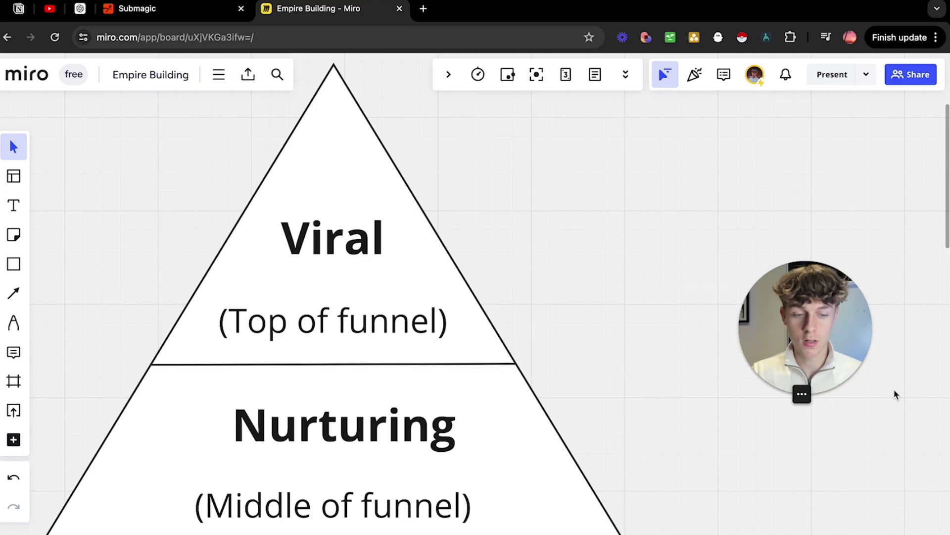
pyautogui.hscroll(10, 895, 394)
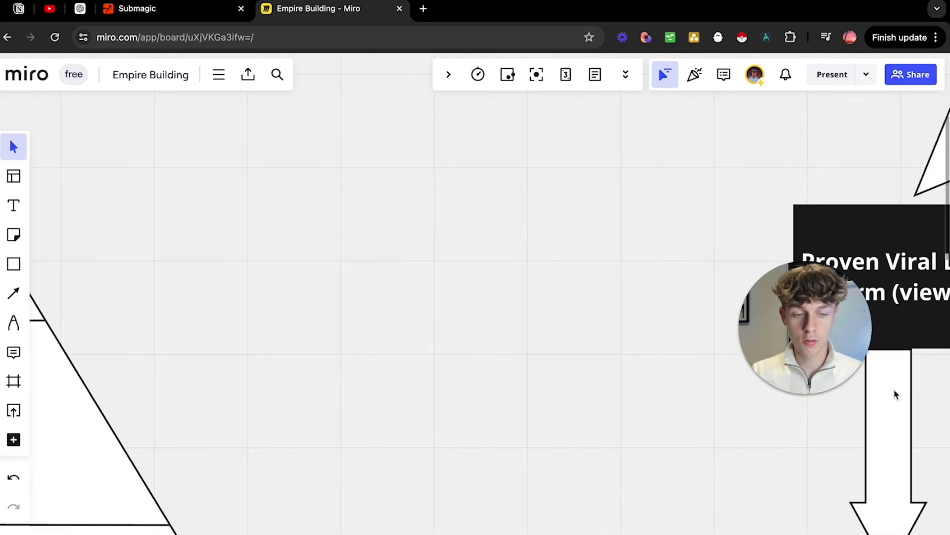
pyautogui.hscroll(8, 544, 379)
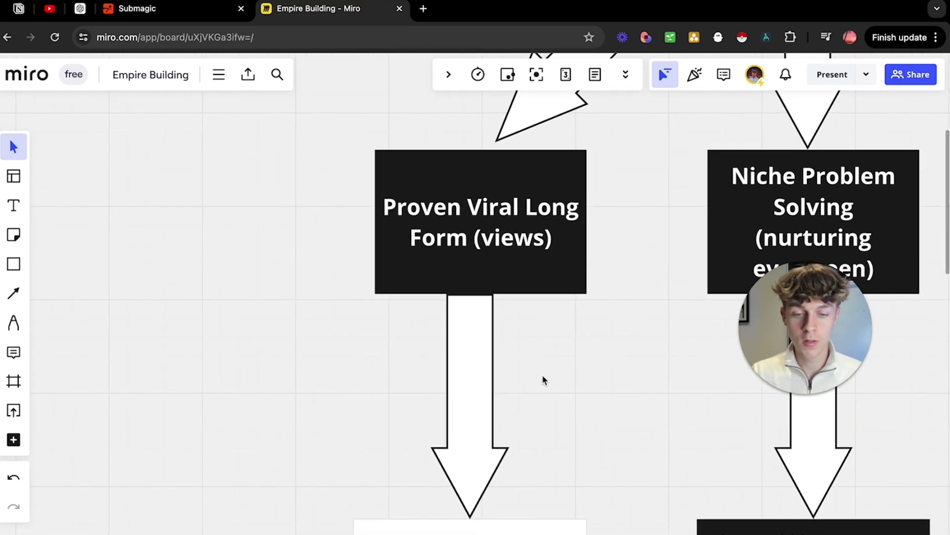
pyautogui.scroll(3, 544, 379)
pyautogui.scroll(5, 543, 379)
pyautogui.hscroll(3, 543, 379)
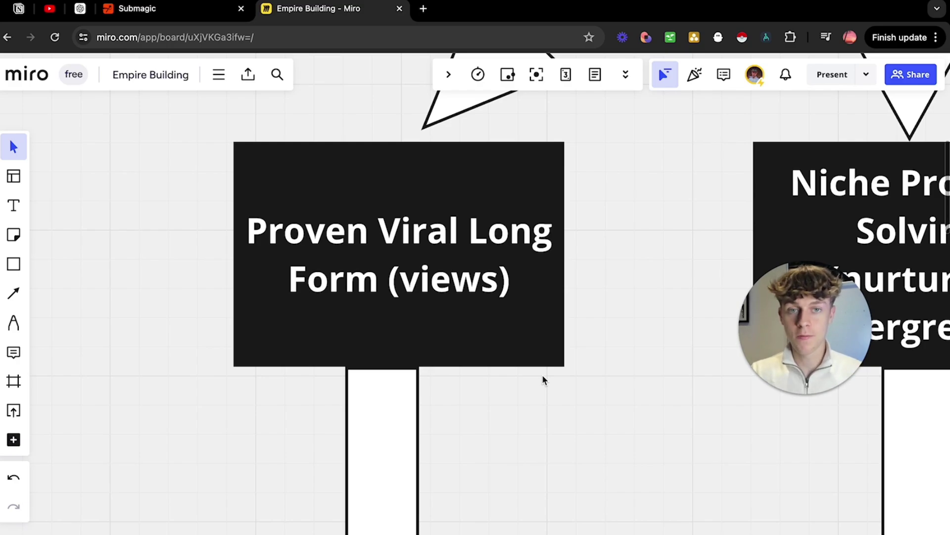
pyautogui.scroll(-10, 542, 380)
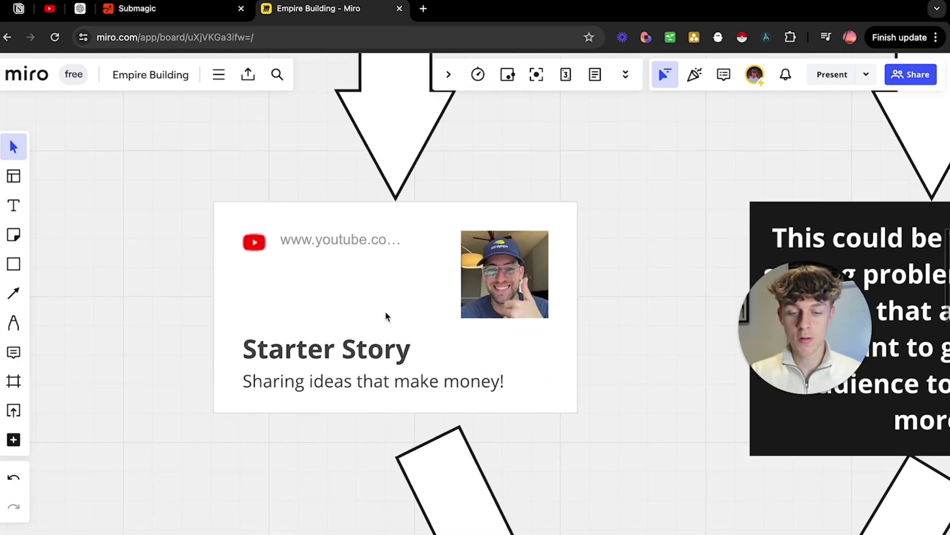
pyautogui.click(386, 316)
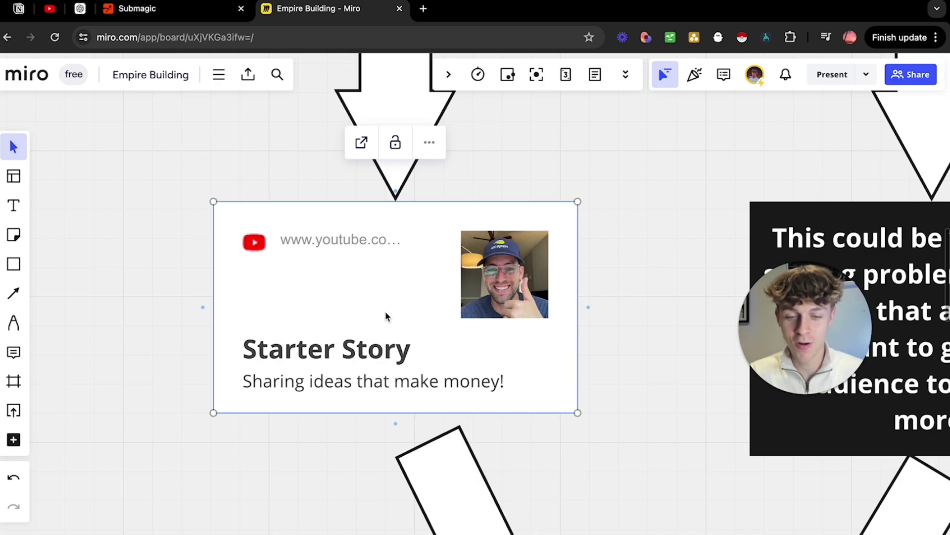
# Open the Starter Story channel, browse its Popular videos, and return to its Home page.
pyautogui.click(362, 143)
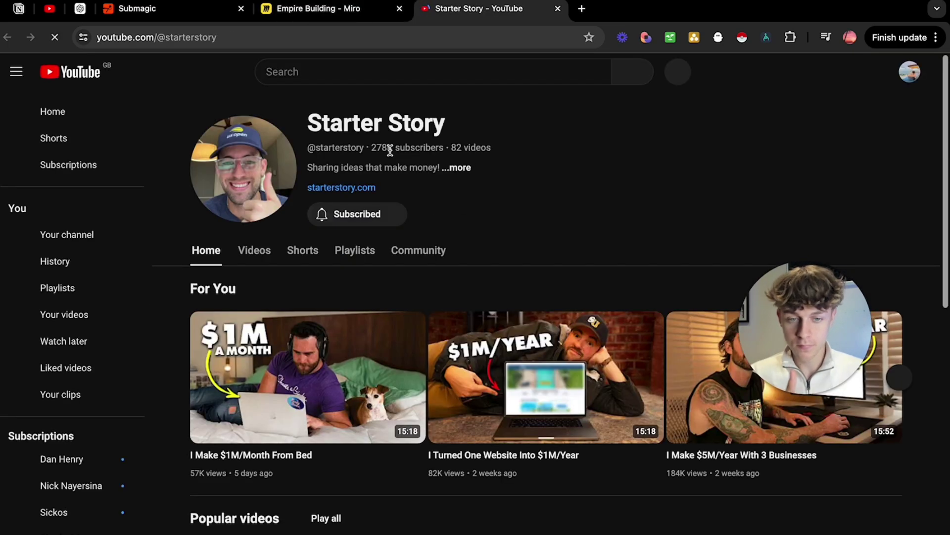
pyautogui.click(252, 249)
pyautogui.click(255, 292)
pyautogui.scroll(-2, 139, 440)
pyautogui.scroll(-1, 289, 371)
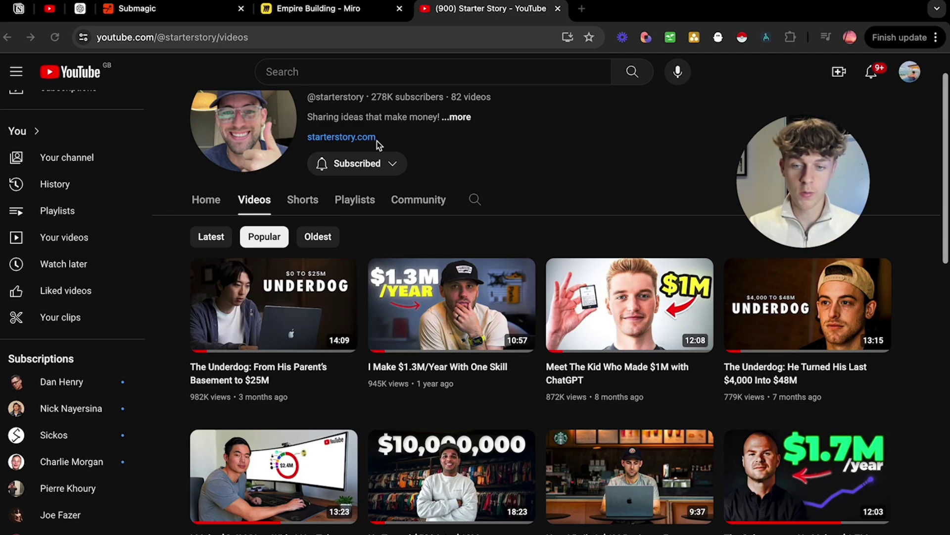
pyautogui.scroll(1, 391, 171)
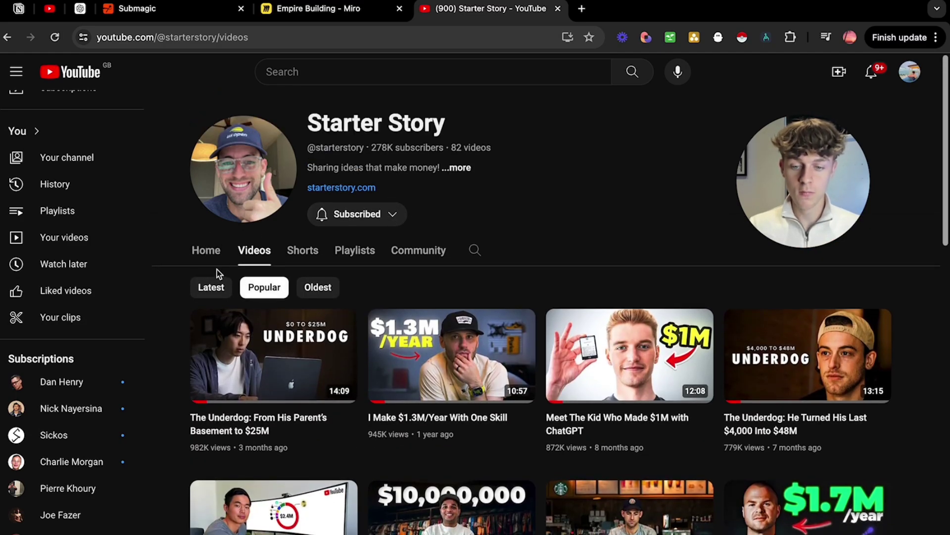
pyautogui.click(206, 250)
# Select the Starter Story channel URL in the address bar.
pyautogui.doubleClick(293, 37)
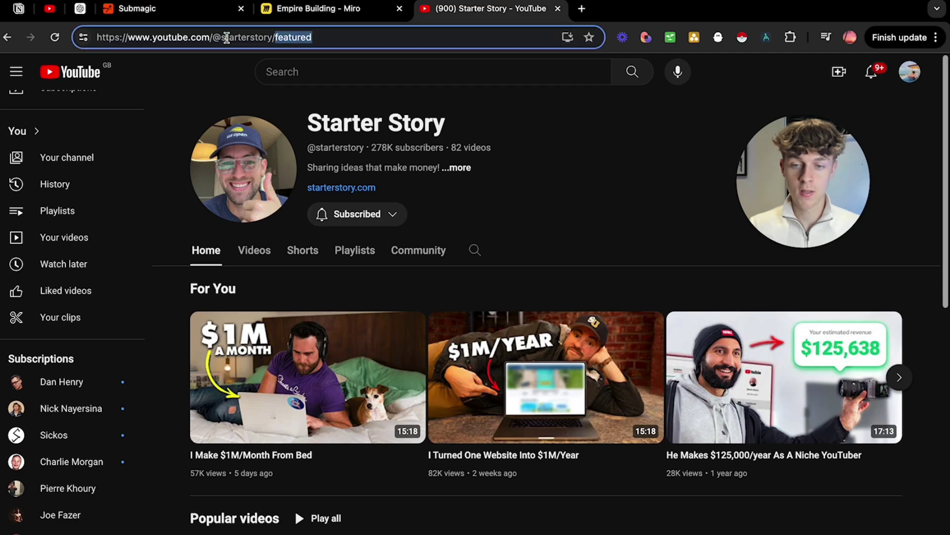
pyautogui.click(273, 37)
pyautogui.moveTo(273, 38); pyautogui.dragTo(86, 39)
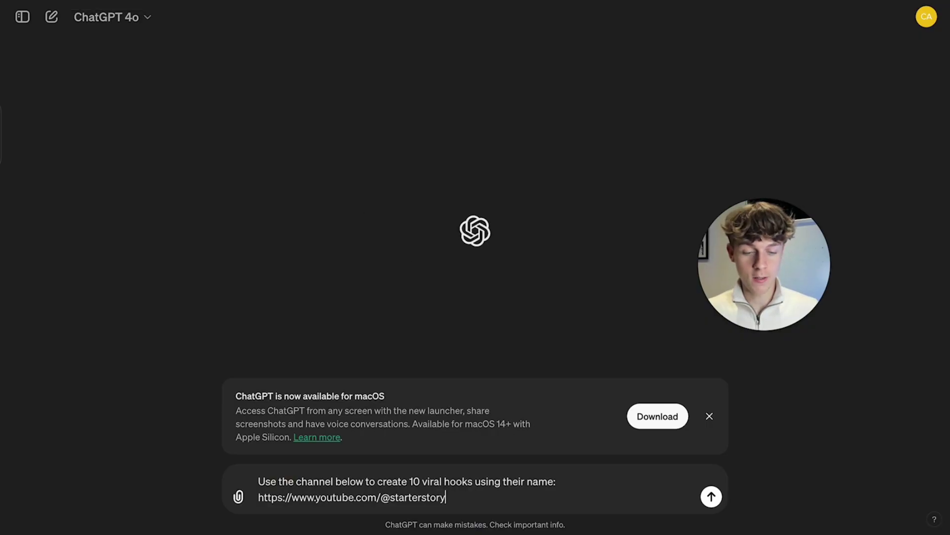
# Send ChatGPT the prompt for ten viral hooks based on the Starter Story channel and read the reply.
pyautogui.press('Return')
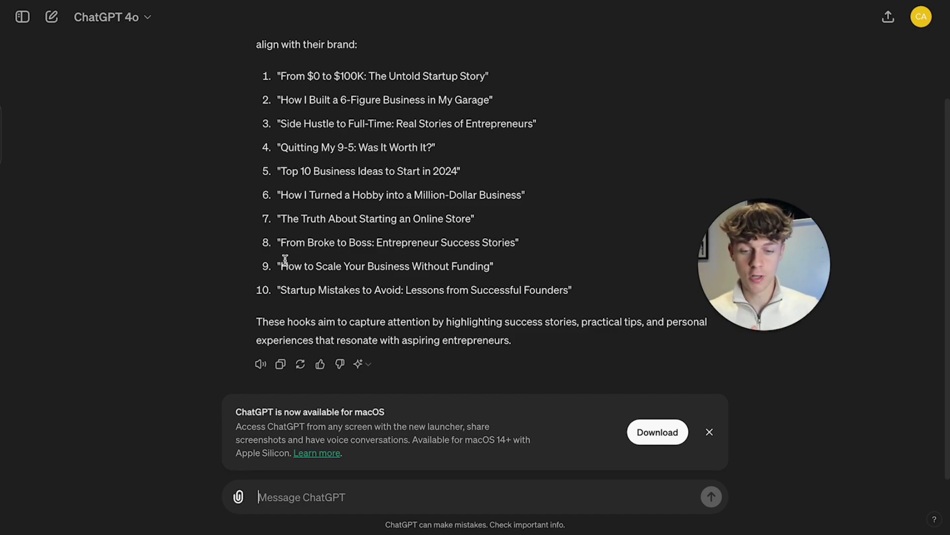
pyautogui.scroll(2, 285, 260)
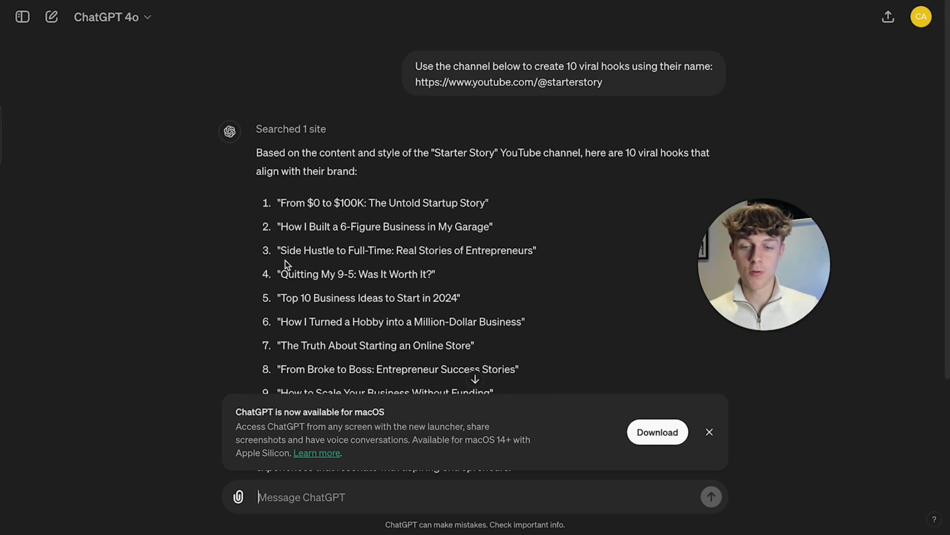
pyautogui.scroll(-2, 301, 320)
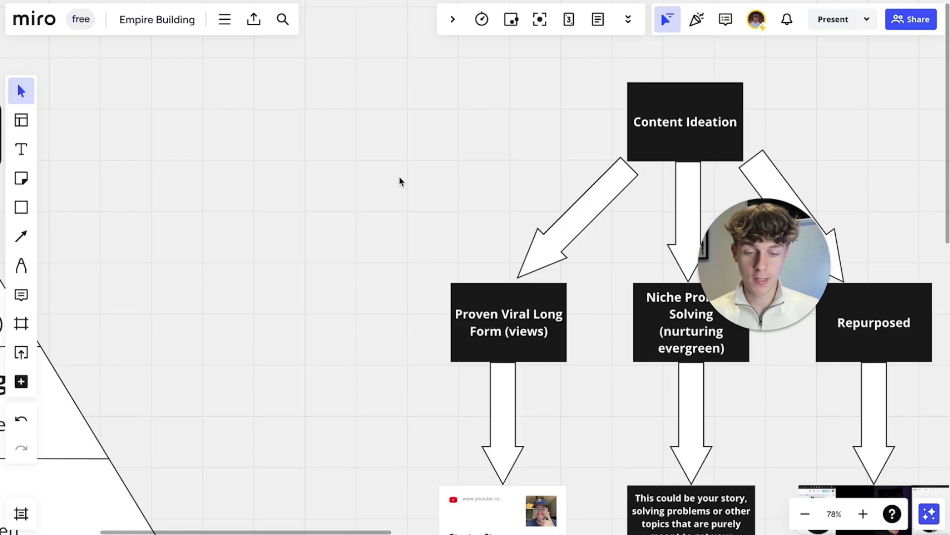
pyautogui.scroll(-5, 400, 181)
pyautogui.hscroll(2, 400, 182)
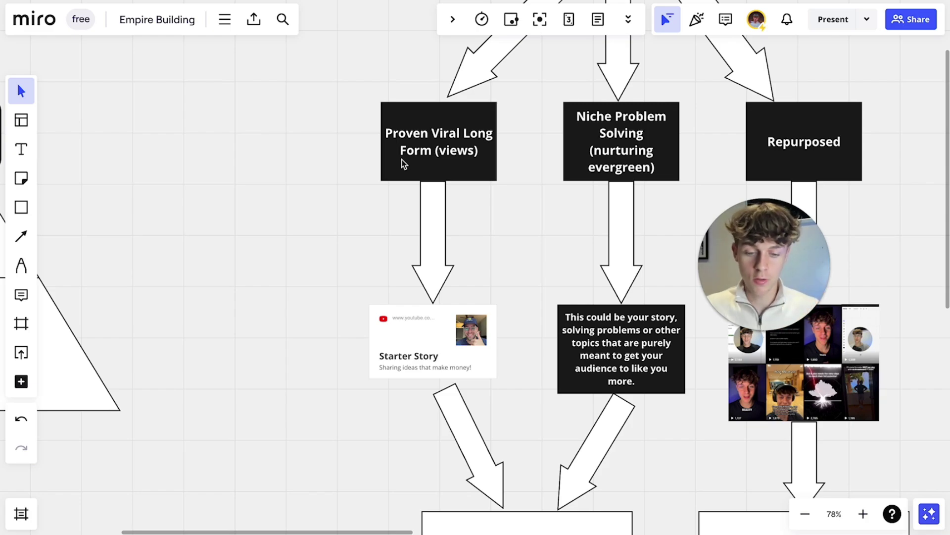
pyautogui.hscroll(-6, 404, 163)
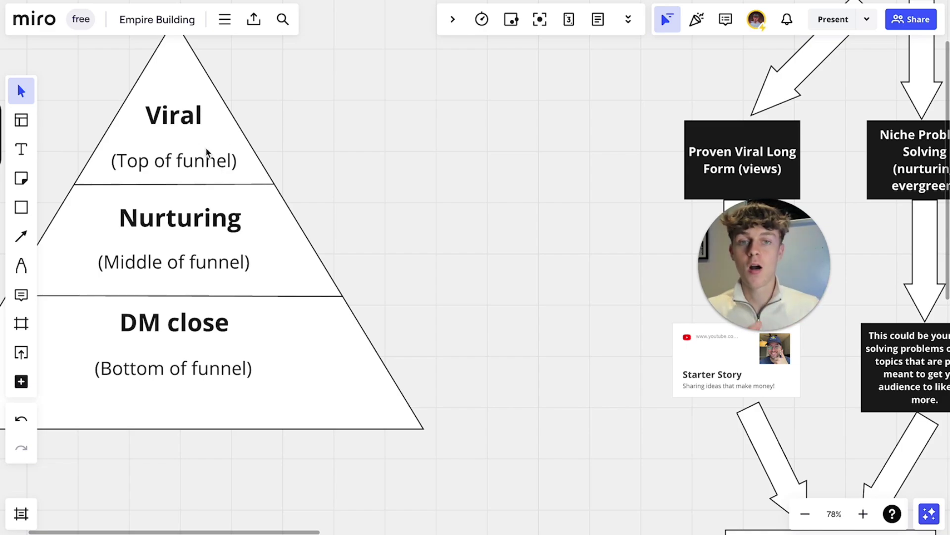
pyautogui.hscroll(-2, 205, 147)
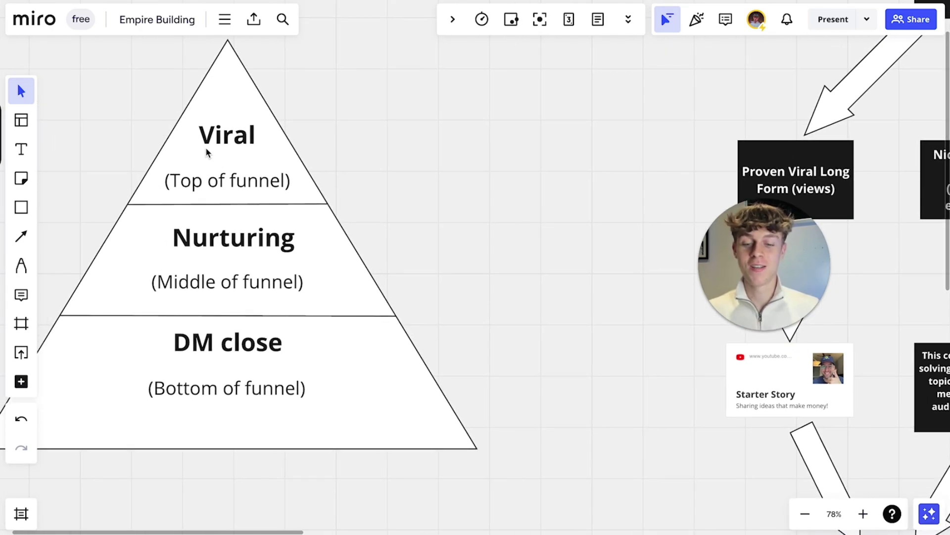
pyautogui.hscroll(10, 265, 259)
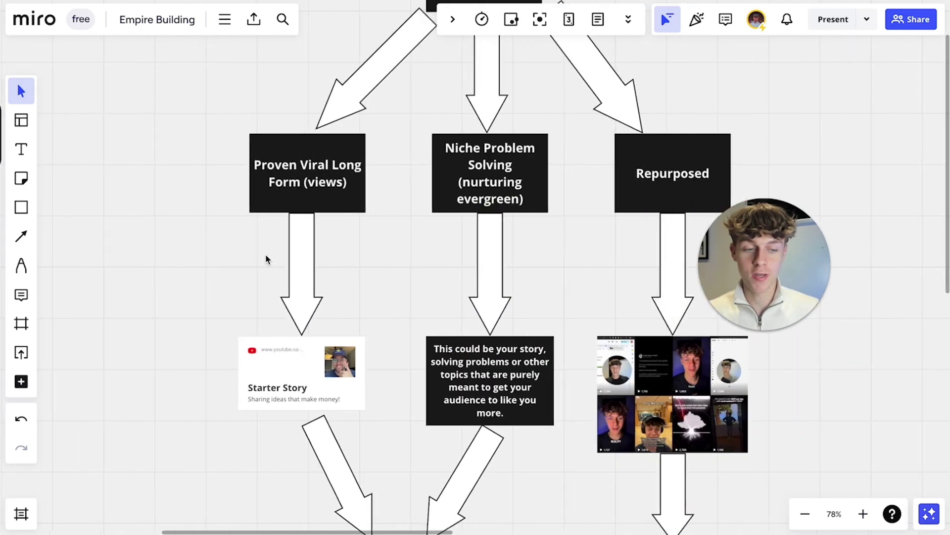
pyautogui.scroll(4, 266, 259)
pyautogui.scroll(2, 266, 259)
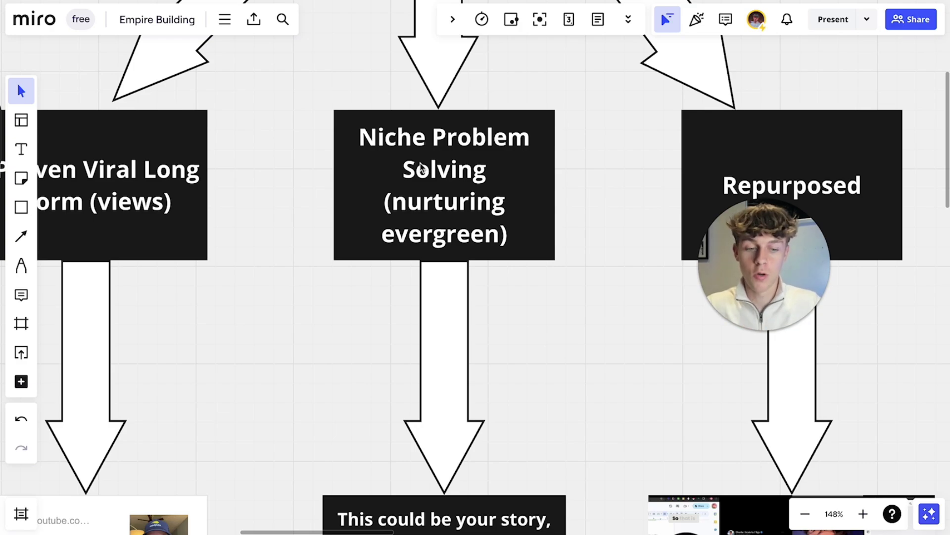
pyautogui.scroll(-5, 419, 168)
pyautogui.keyDown('ctrl'); pyautogui.scroll(2, 420, 290); pyautogui.keyUp('ctrl')
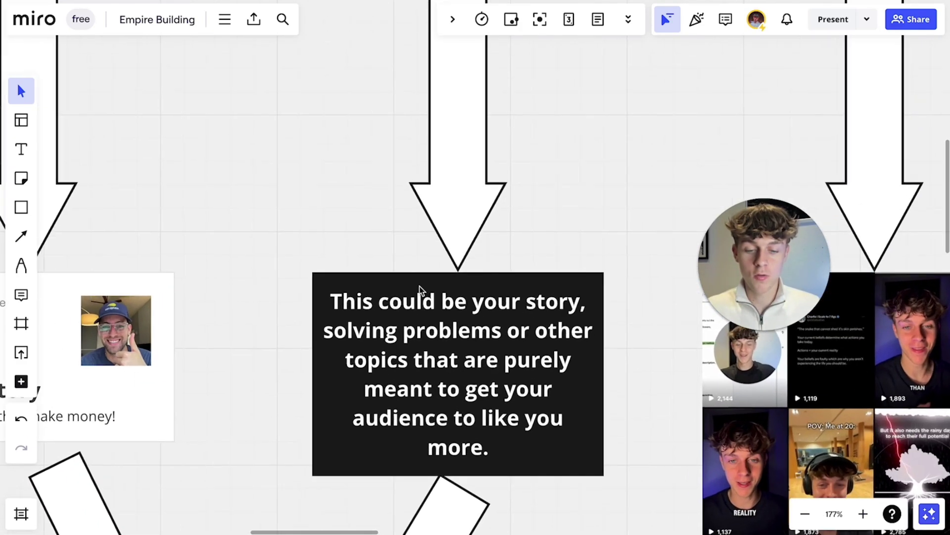
pyautogui.scroll(-1, 420, 290)
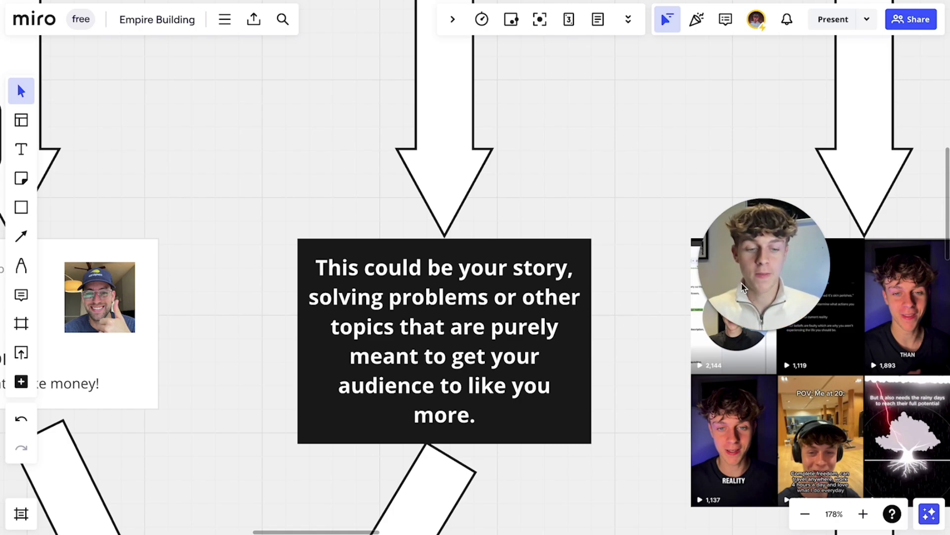
pyautogui.moveTo(765, 277); pyautogui.dragTo(745, 153)
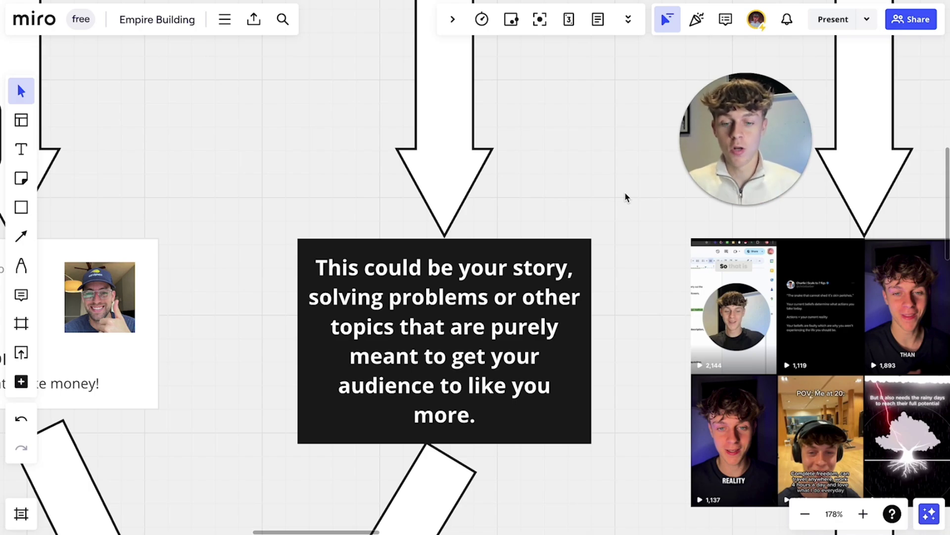
pyautogui.scroll(6, 625, 197)
pyautogui.hscroll(-6, 625, 196)
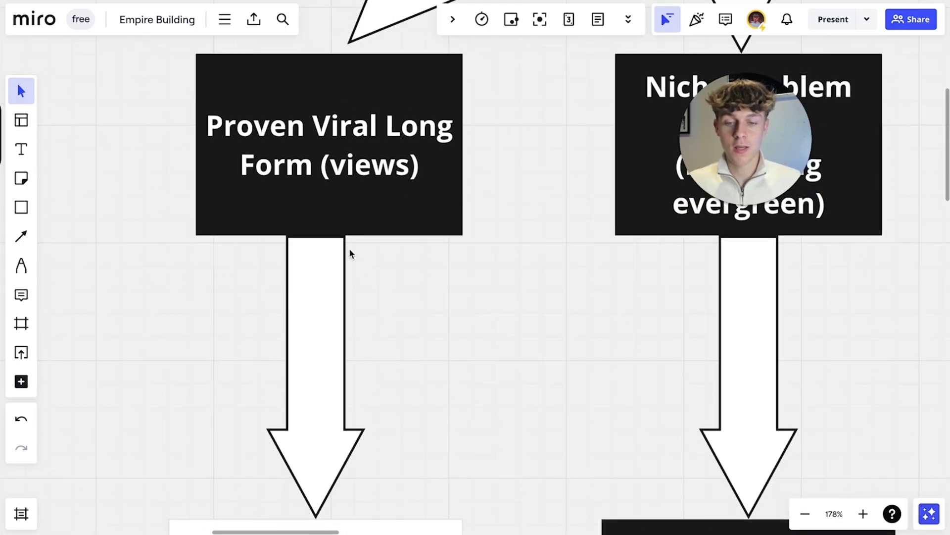
pyautogui.scroll(1, 350, 254)
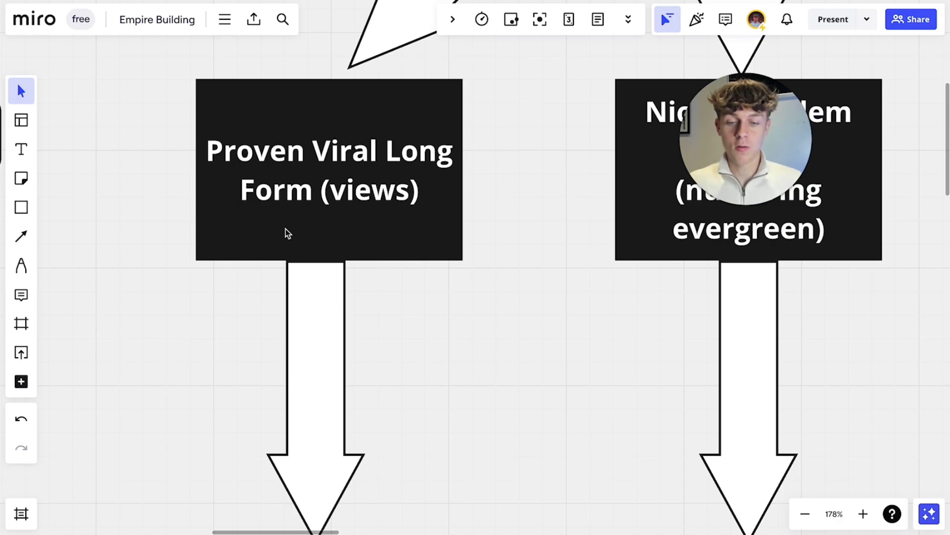
pyautogui.hscroll(-3, 287, 232)
pyautogui.hscroll(3, 287, 233)
pyautogui.scroll(1, 287, 232)
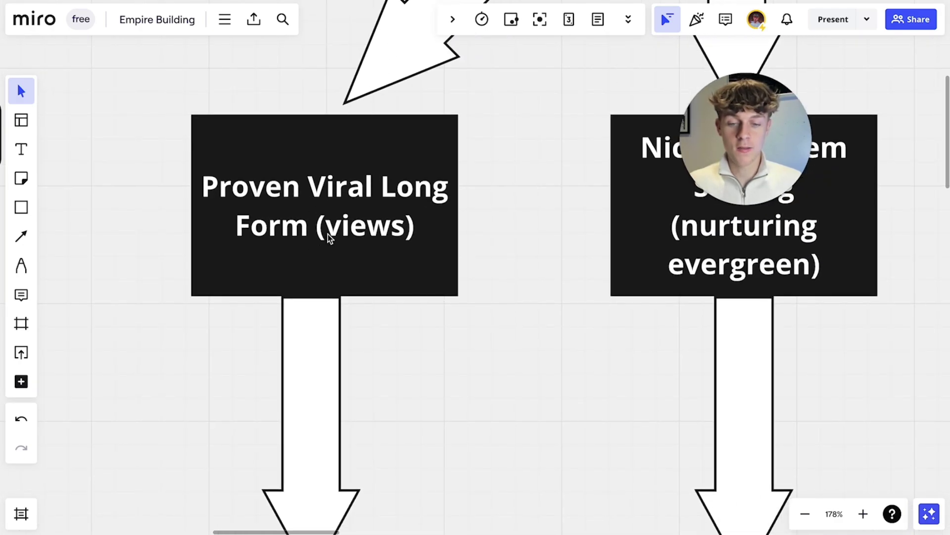
pyautogui.hscroll(7, 329, 238)
pyautogui.scroll(-1, 329, 237)
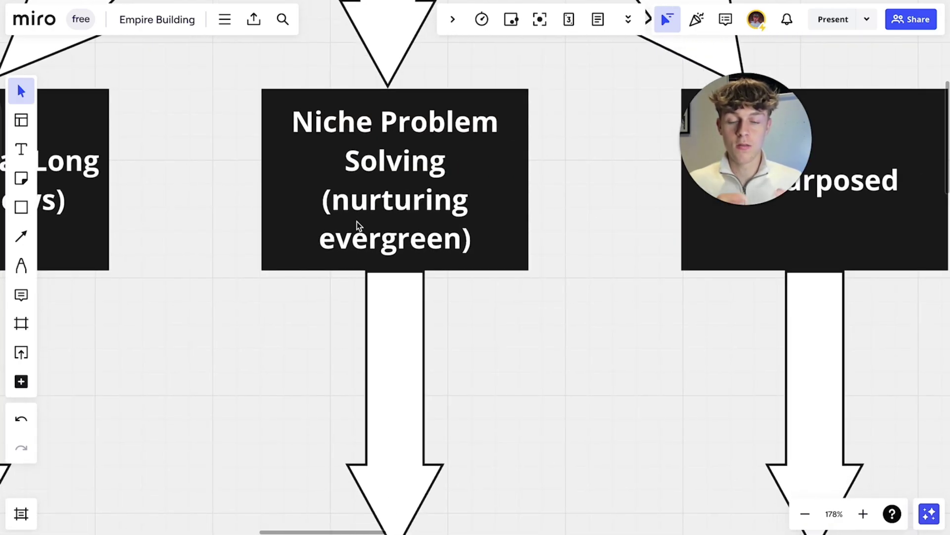
pyautogui.scroll(-15, 358, 225)
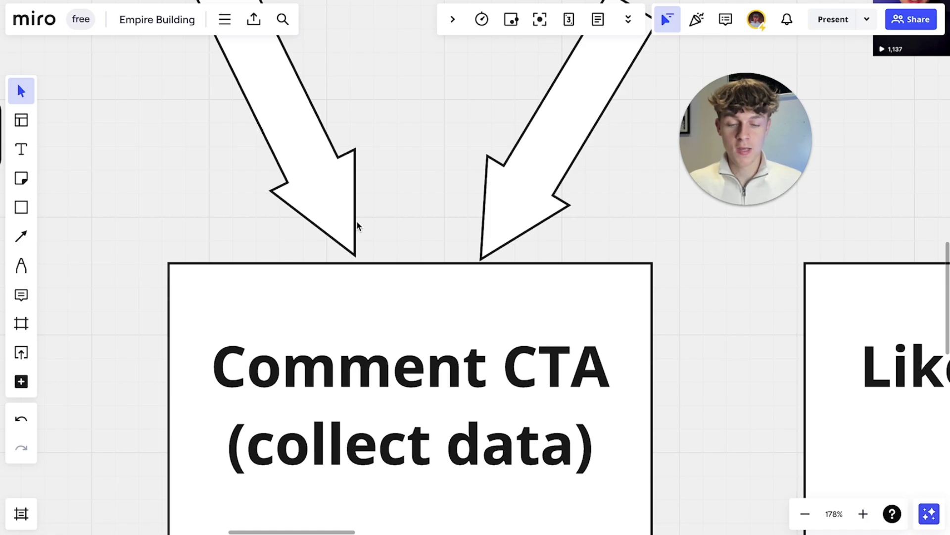
pyautogui.scroll(1, 358, 226)
pyautogui.scroll(-5, 359, 239)
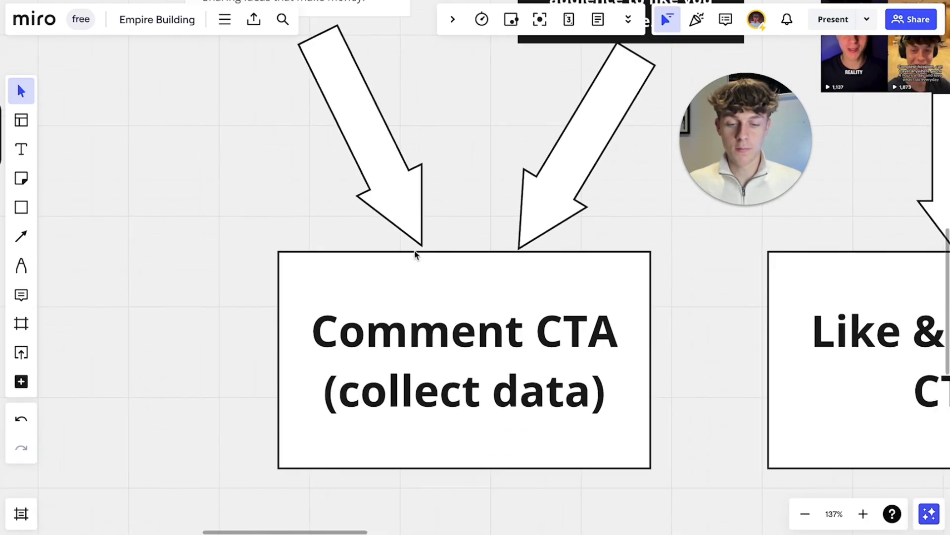
pyautogui.scroll(-7, 452, 229)
pyautogui.hscroll(-4, 452, 229)
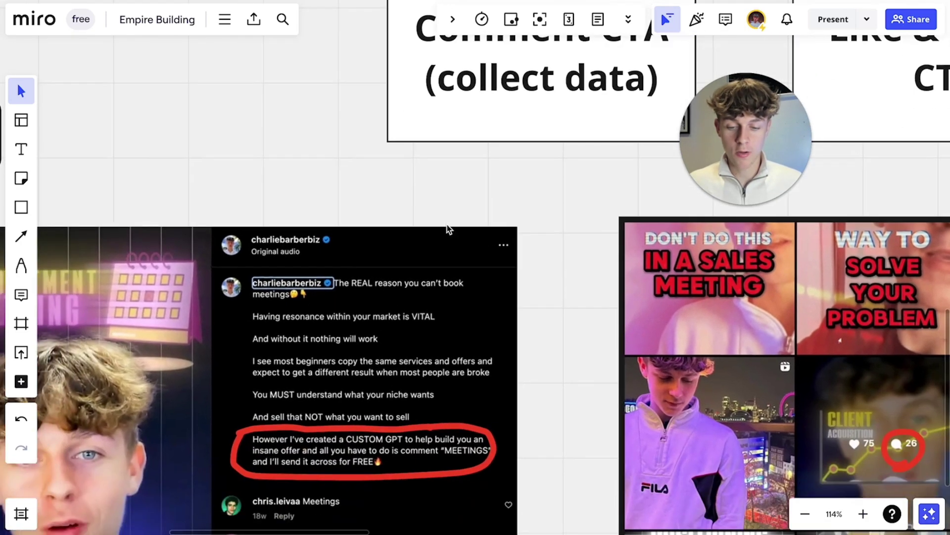
pyautogui.scroll(-1, 447, 224)
pyautogui.hscroll(-3, 447, 224)
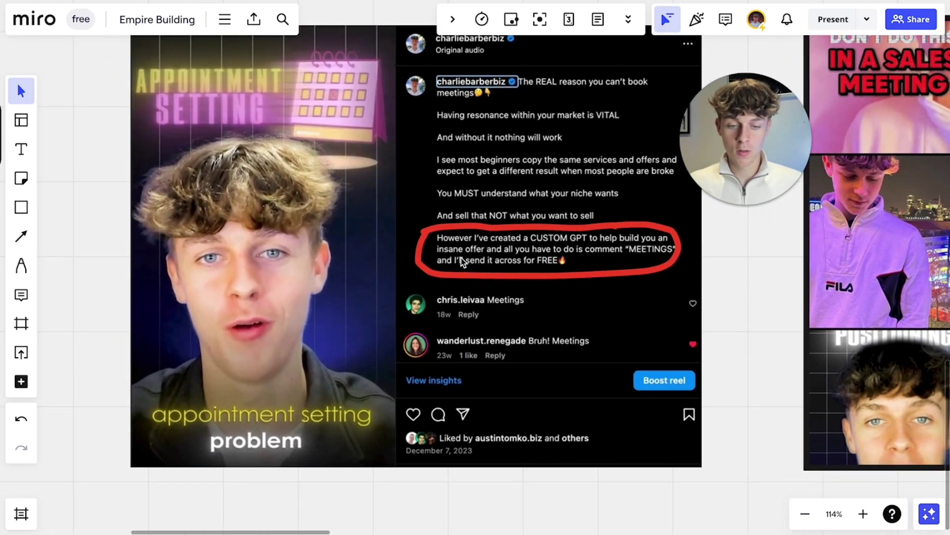
pyautogui.hscroll(2, 487, 246)
pyautogui.scroll(1, 487, 245)
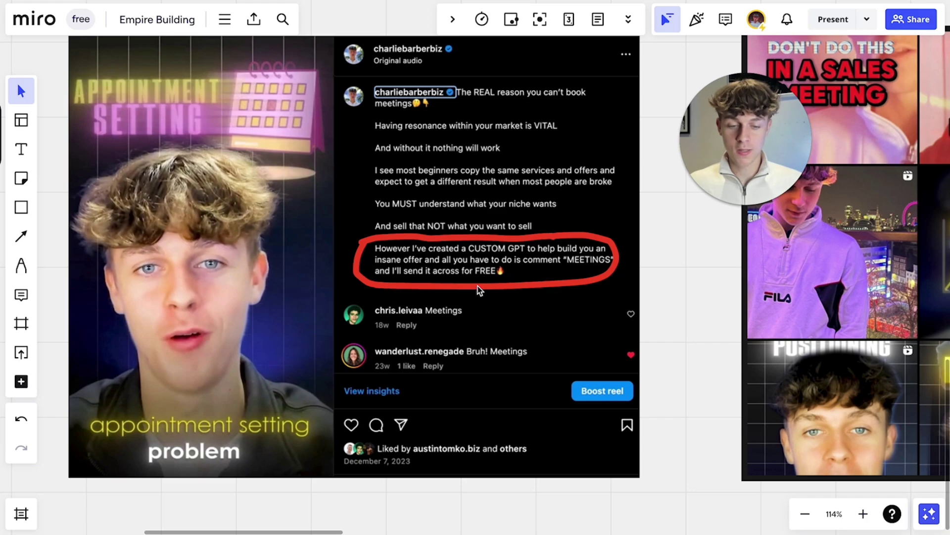
pyautogui.scroll(-2, 480, 290)
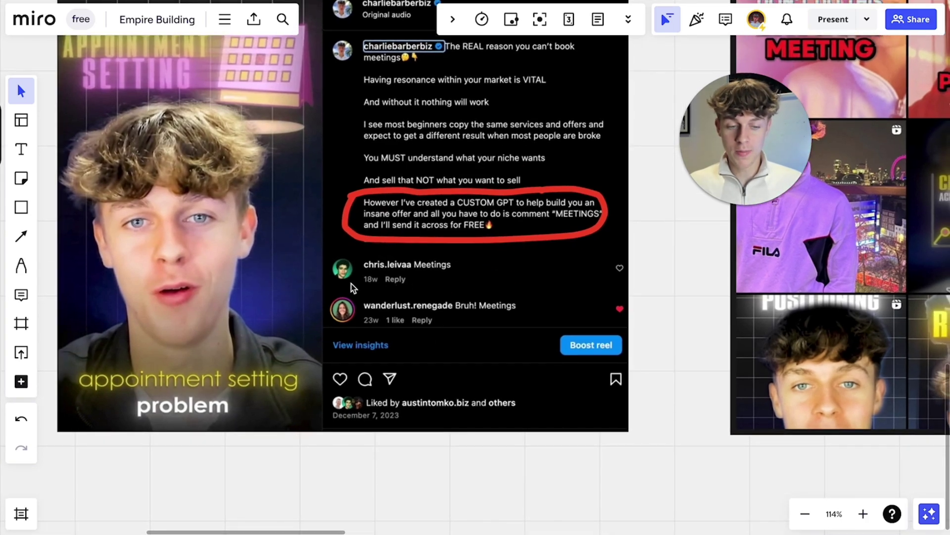
pyautogui.hscroll(8, 351, 286)
pyautogui.hscroll(3, 351, 286)
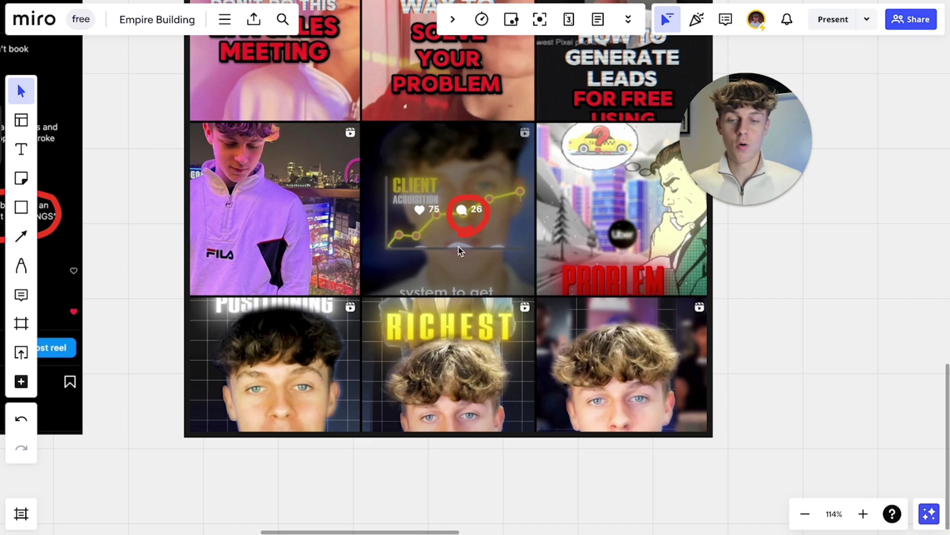
# Scroll the canvas down to the Comment CTA (collect data) and Like & Follow CTA boxes.
pyautogui.scroll(-5, 458, 246)
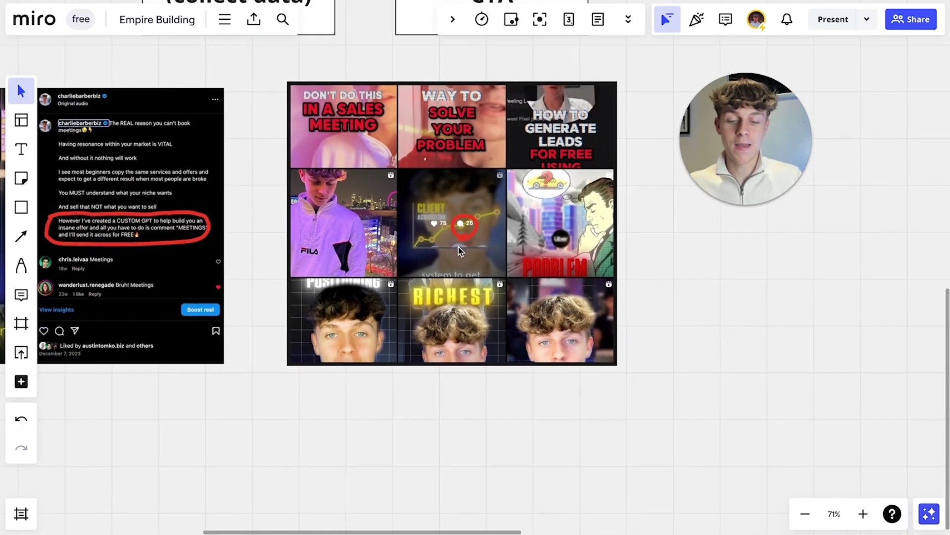
pyautogui.scroll(-5, 459, 246)
pyautogui.scroll(-5, 458, 250)
pyautogui.scroll(3, 458, 251)
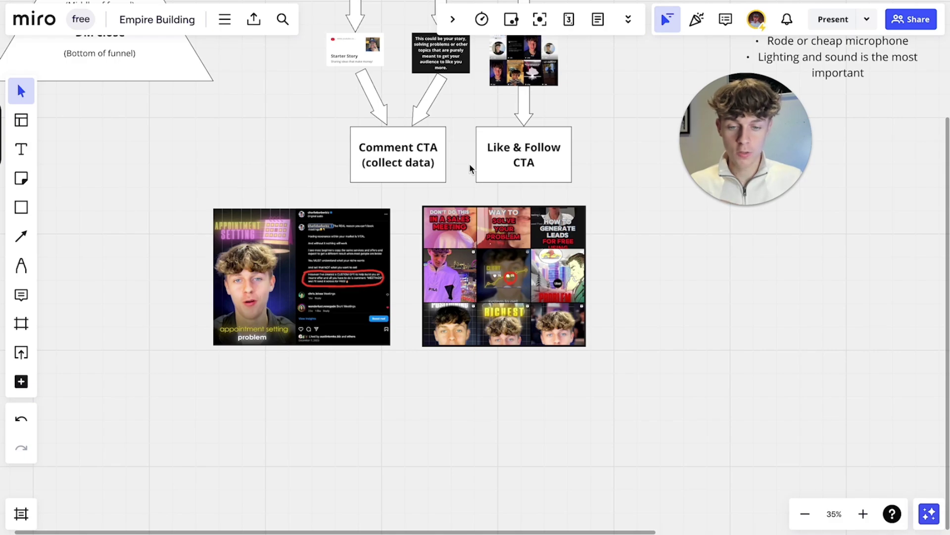
pyautogui.scroll(5, 469, 164)
pyautogui.hscroll(-2, 469, 168)
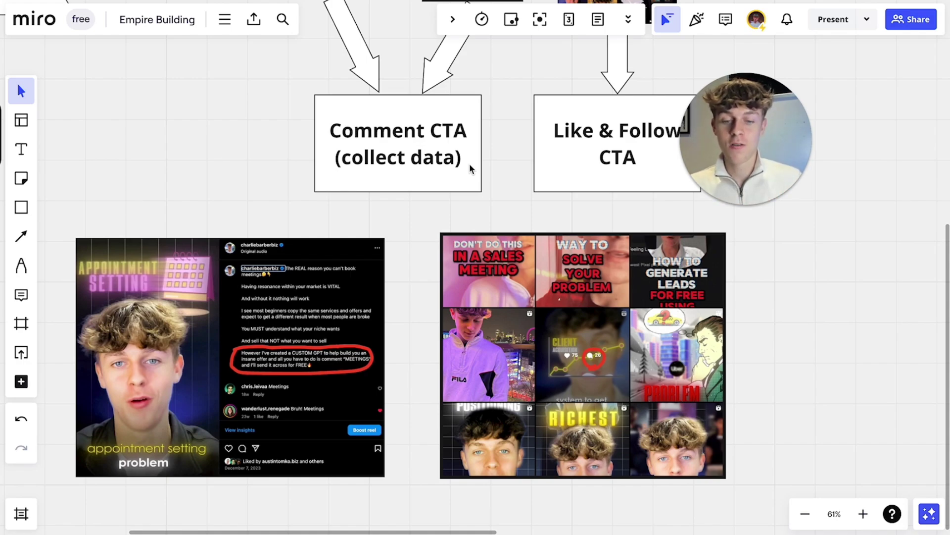
pyautogui.scroll(5, 471, 169)
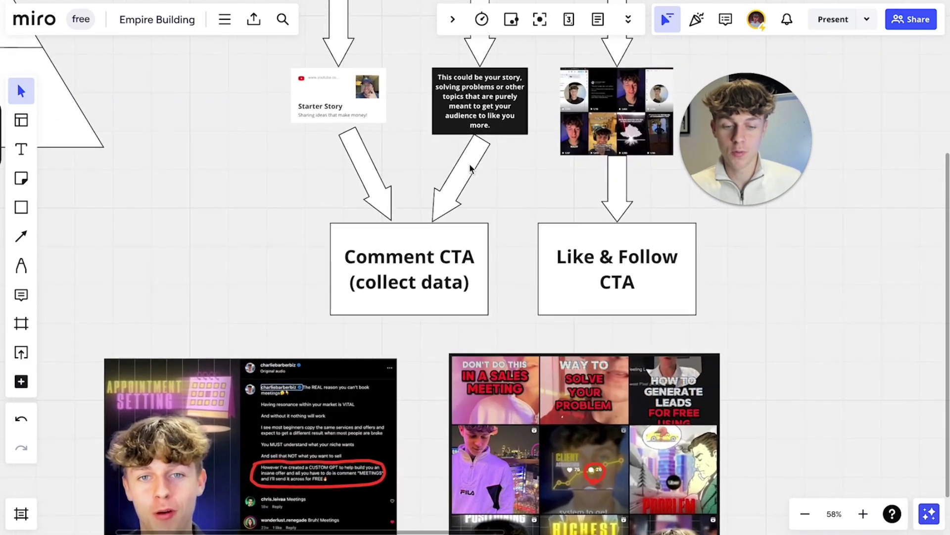
pyautogui.hscroll(5, 470, 168)
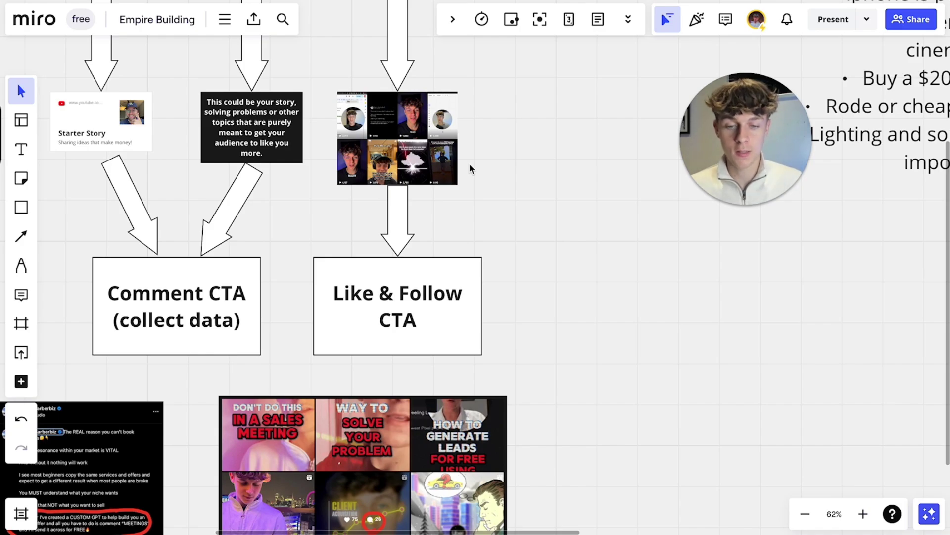
# Zoom into the Repurposed video thumbnail grid and pan over to the CTA boxes.
pyautogui.scroll(10, 470, 168)
pyautogui.hscroll(-3, 470, 168)
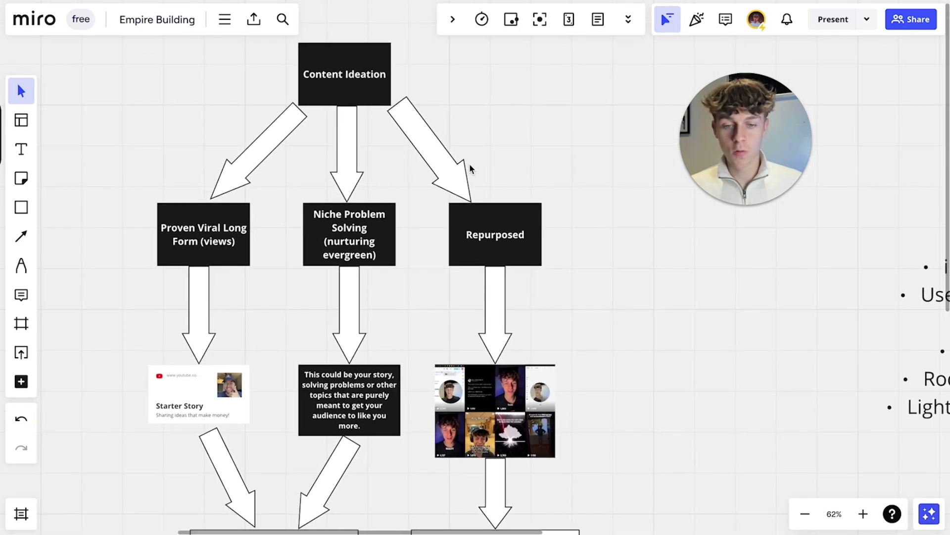
pyautogui.scroll(8, 470, 168)
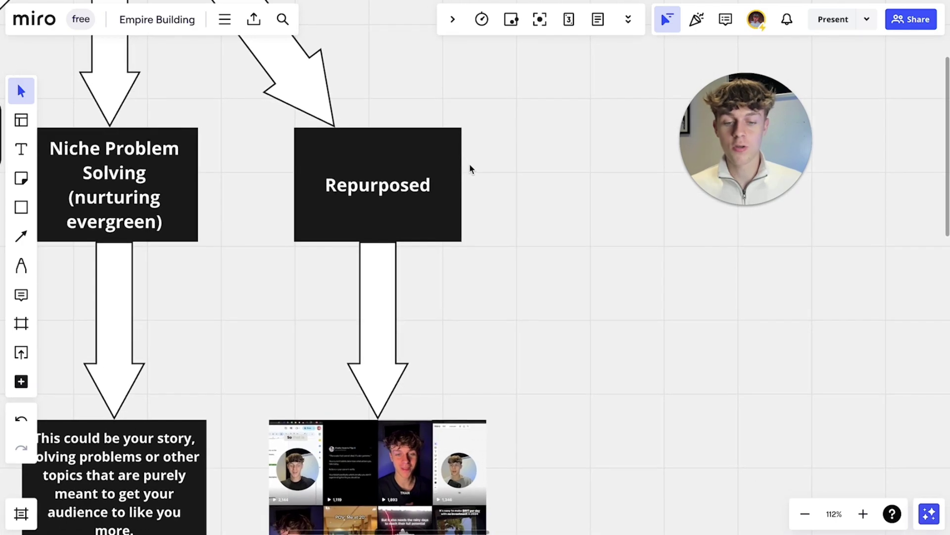
pyautogui.scroll(-10, 470, 167)
pyautogui.hscroll(2, 470, 168)
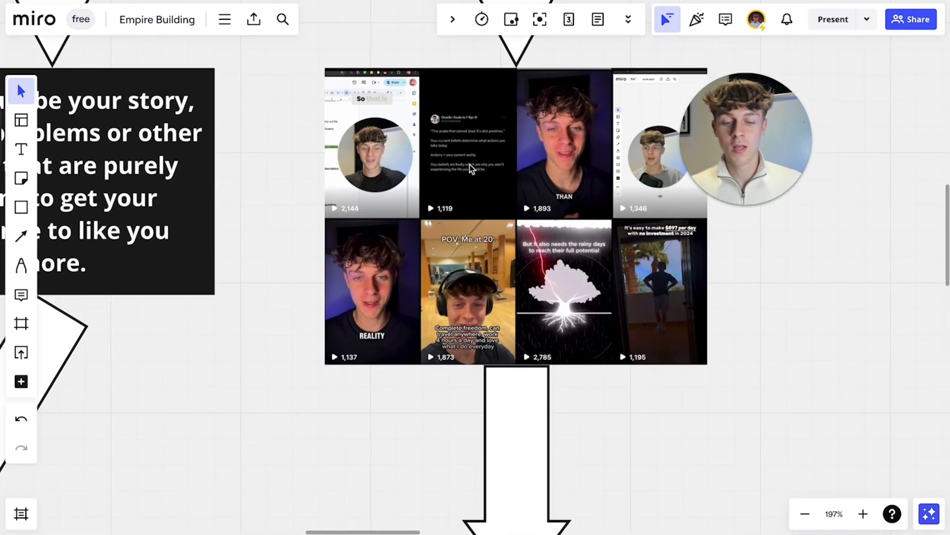
pyautogui.scroll(4, 473, 164)
pyautogui.scroll(5, 476, 156)
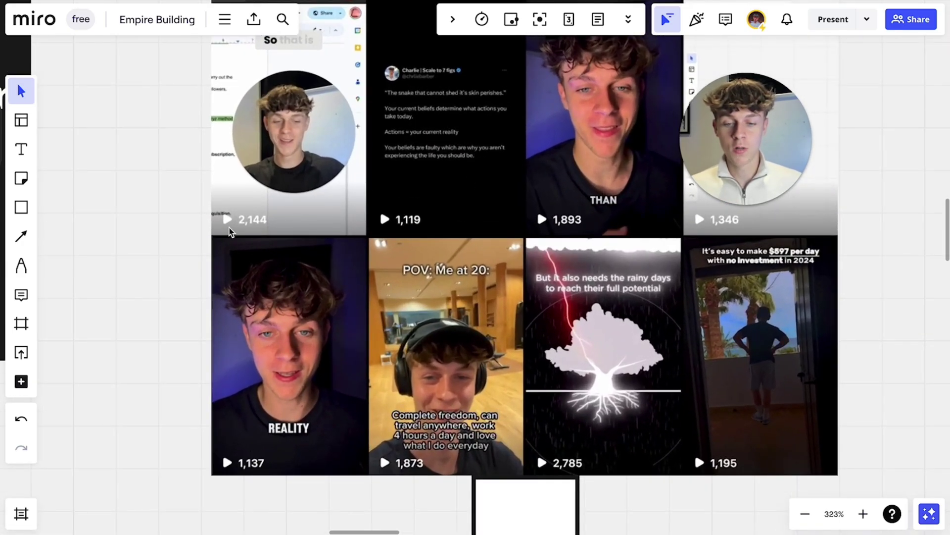
pyautogui.hscroll(2, 228, 226)
pyautogui.scroll(1, 229, 227)
pyautogui.scroll(-1, 229, 227)
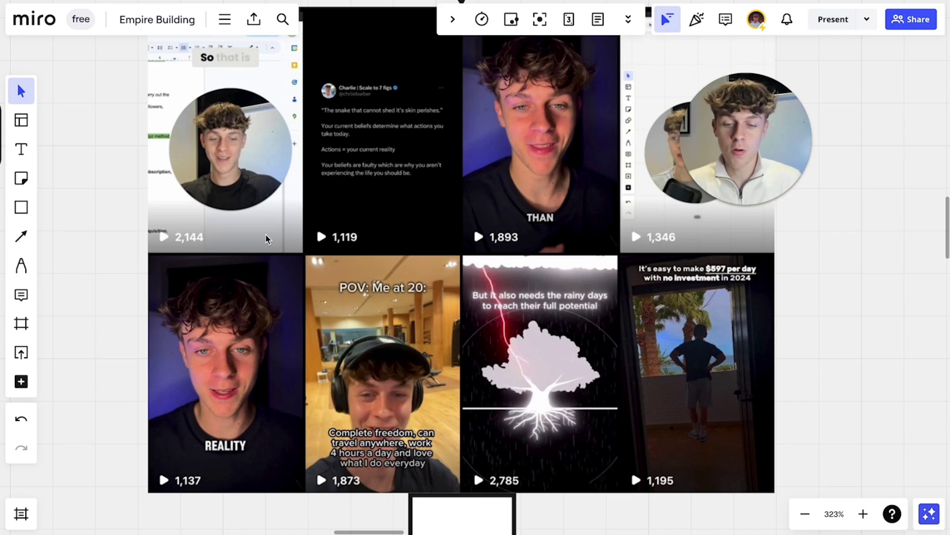
# Zoom back out until the whole Content Ideation flowchart is visible.
pyautogui.scroll(1, 243, 219)
pyautogui.hscroll(-1, 243, 219)
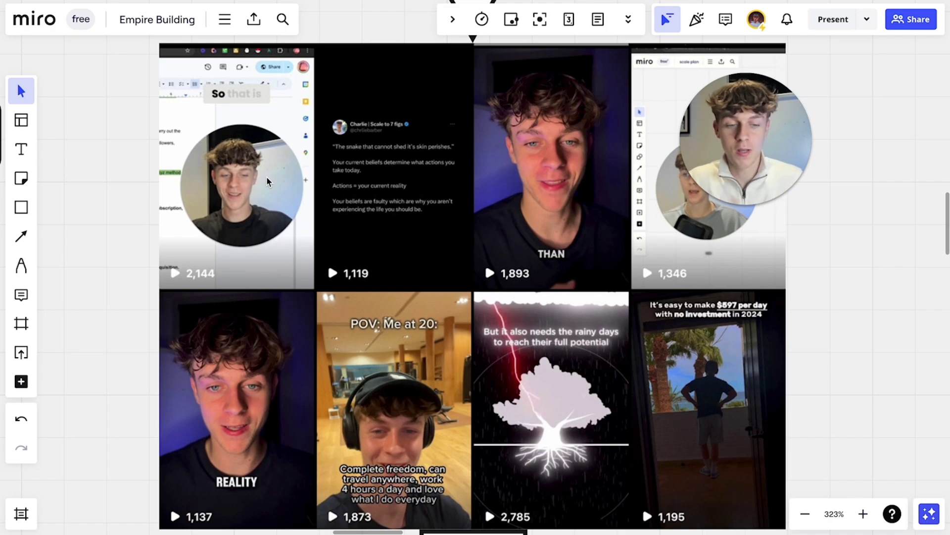
pyautogui.scroll(-15, 267, 179)
pyautogui.scroll(-5, 266, 179)
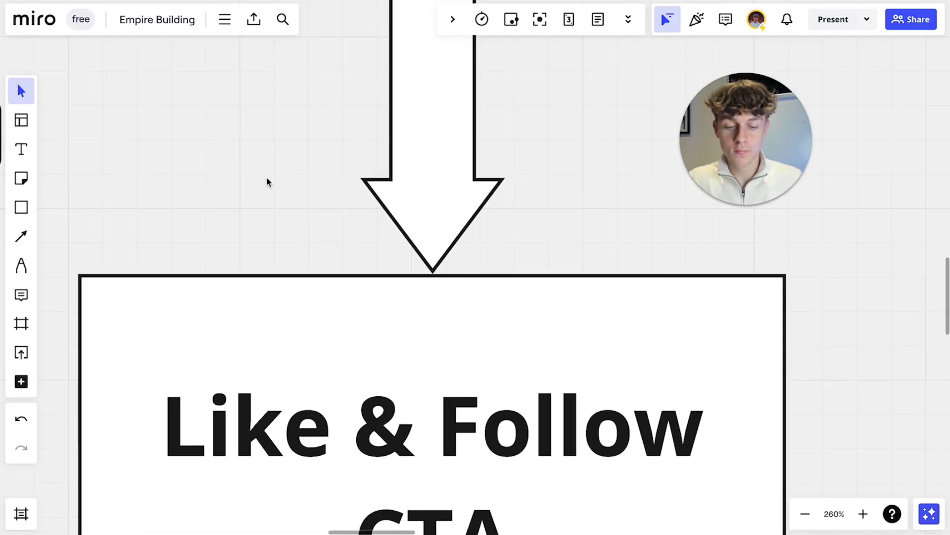
pyautogui.hscroll(-10, 235, 309)
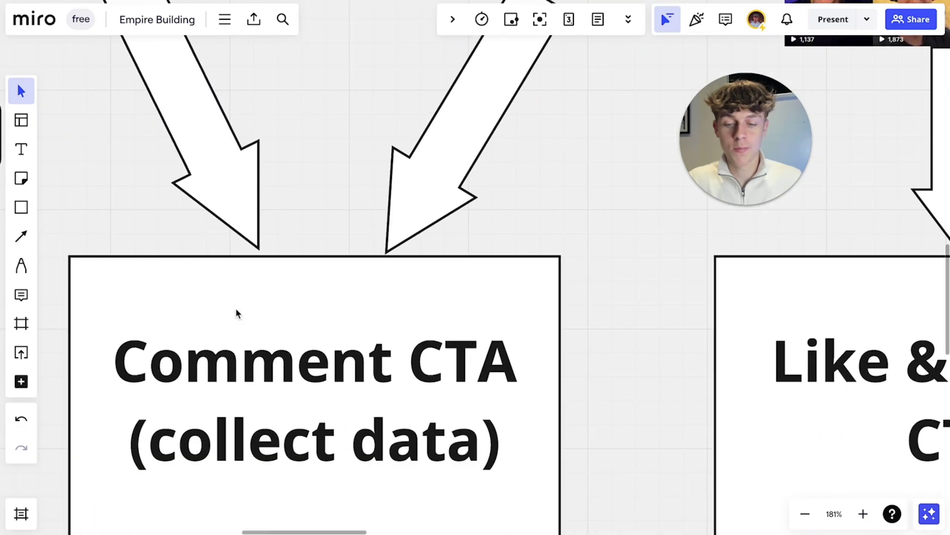
pyautogui.hscroll(5, 400, 360)
pyautogui.hscroll(4, 399, 361)
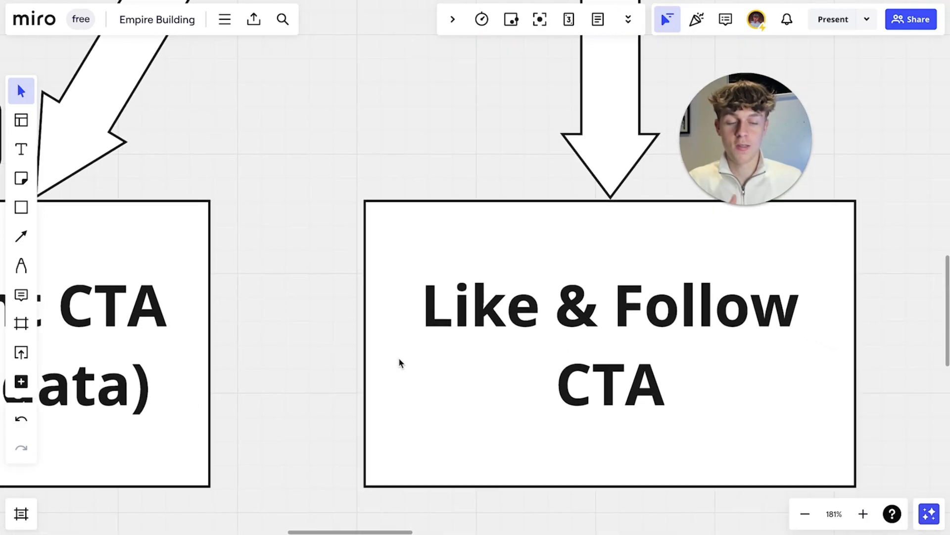
pyautogui.scroll(10, 580, 314)
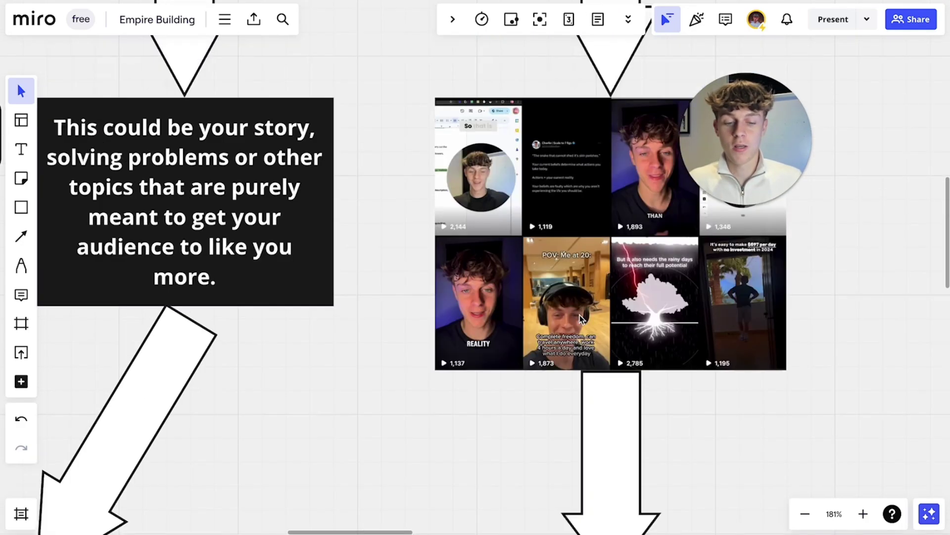
pyautogui.scroll(-10, 580, 315)
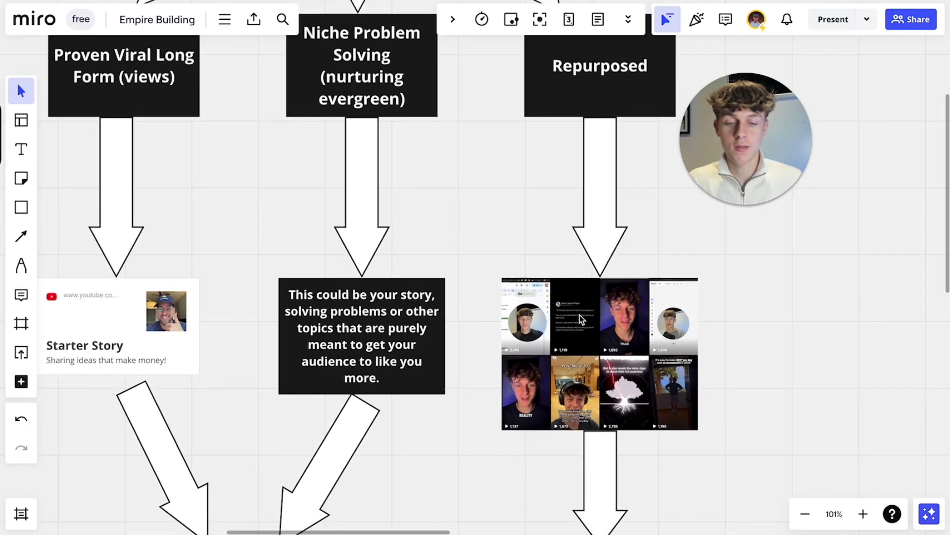
# Pan left to the Viral/Nurturing/DM close funnel pyramid, then back to the flowchart.
pyautogui.scroll(-2, 580, 314)
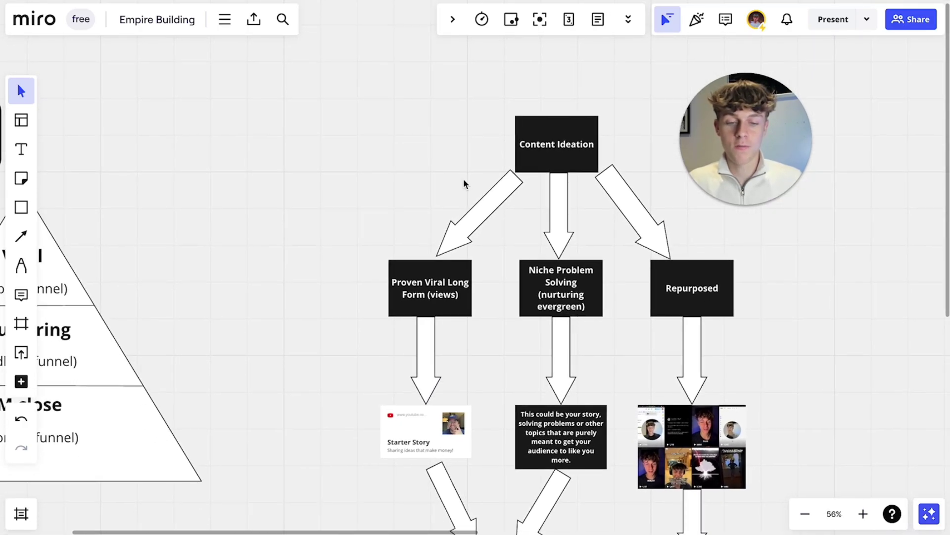
pyautogui.scroll(-1, 450, 334)
pyautogui.hscroll(1, 450, 335)
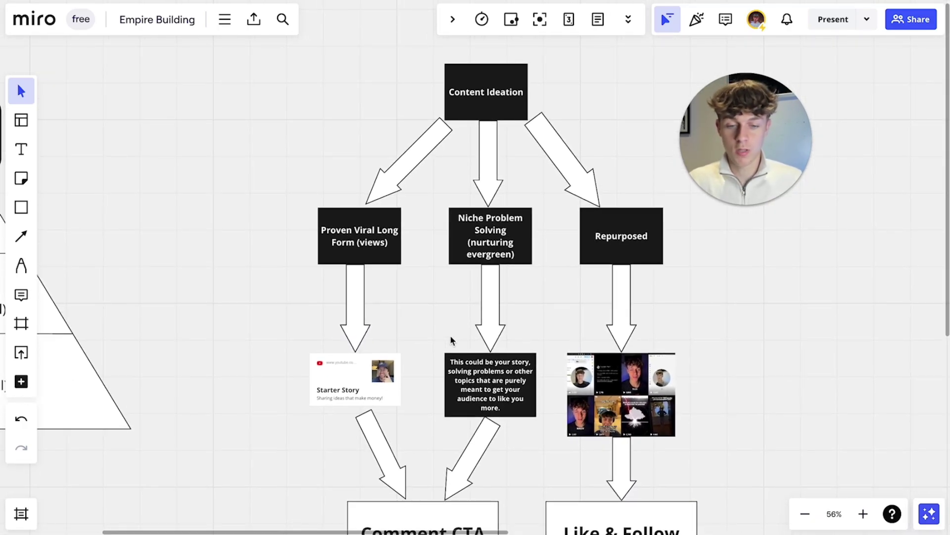
pyautogui.hscroll(-8, 450, 340)
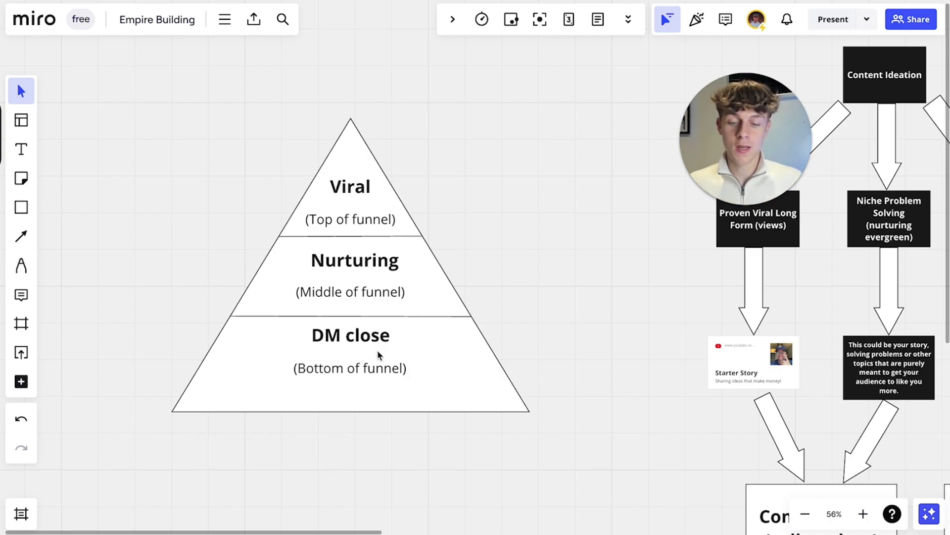
# Pan to the Filming Tips list and zoom in to 82%.
pyautogui.scroll(-1, 374, 360)
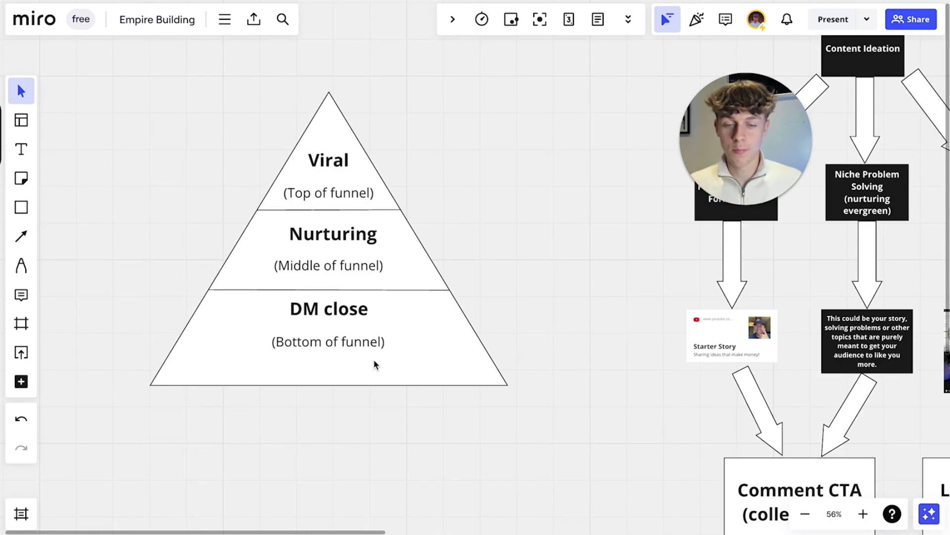
pyautogui.hscroll(10, 374, 364)
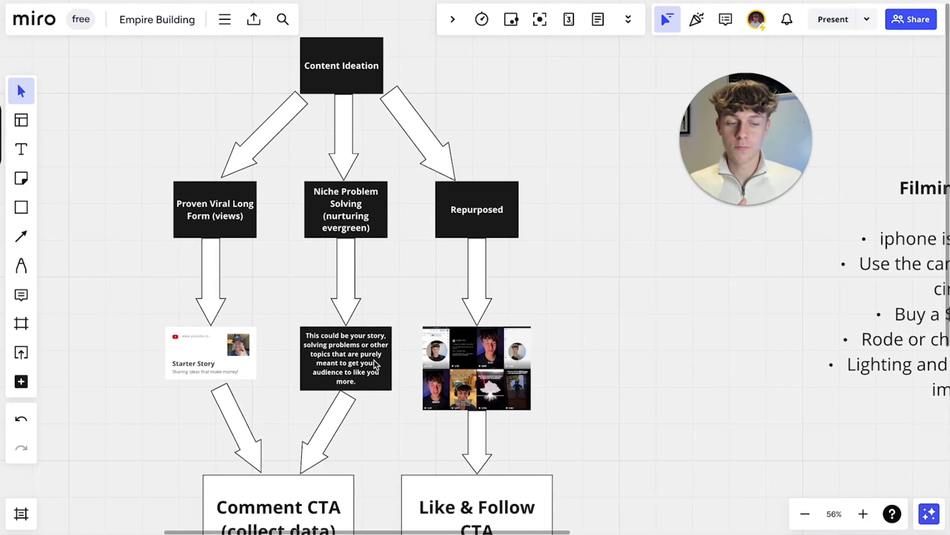
pyautogui.hscroll(-2, 375, 364)
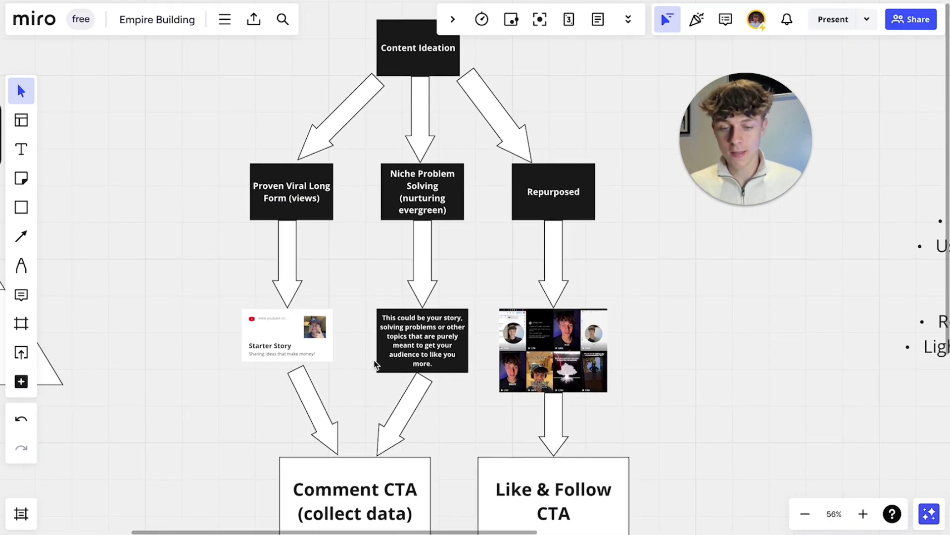
pyautogui.hscroll(10, 374, 364)
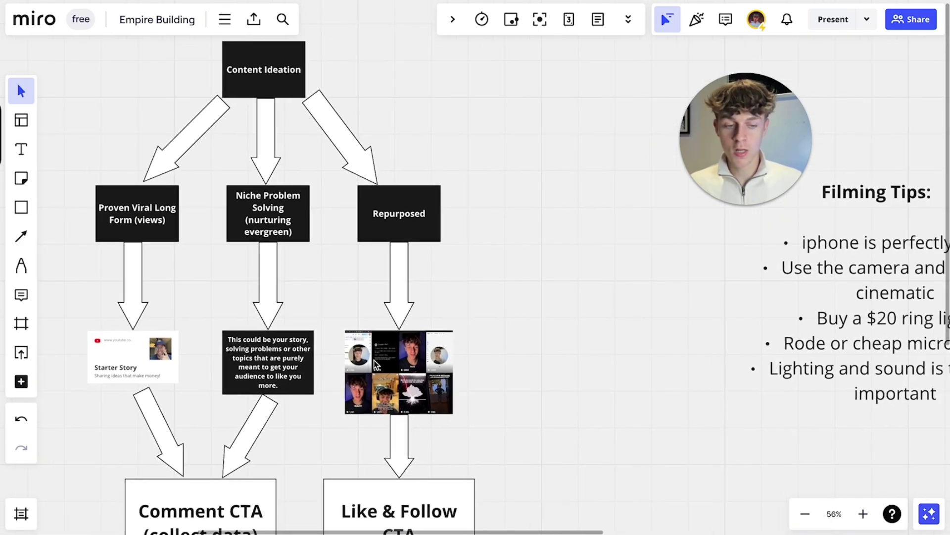
pyautogui.scroll(3, 375, 365)
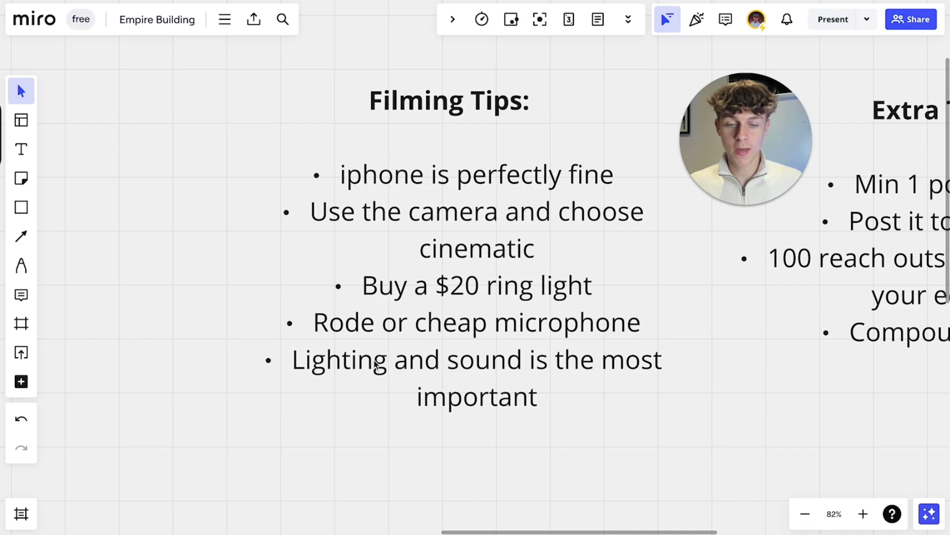
# Pan right and zoom in slightly to centre the Extra Tips list, from 'Min 1 post per day' to 'Compound interest'.
pyautogui.hscroll(1, 376, 365)
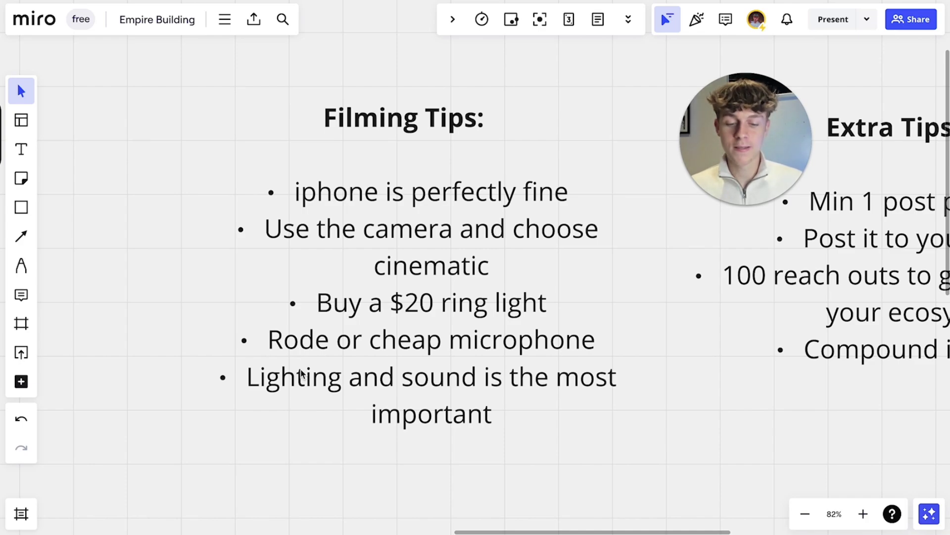
pyautogui.scroll(-1, 305, 370)
pyautogui.hscroll(1, 304, 370)
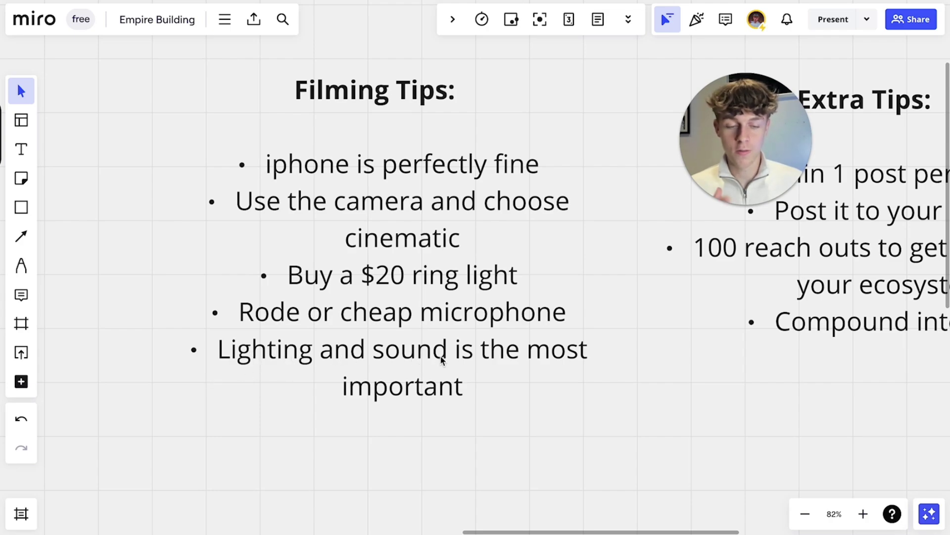
pyautogui.hscroll(3, 440, 355)
pyautogui.scroll(2, 448, 351)
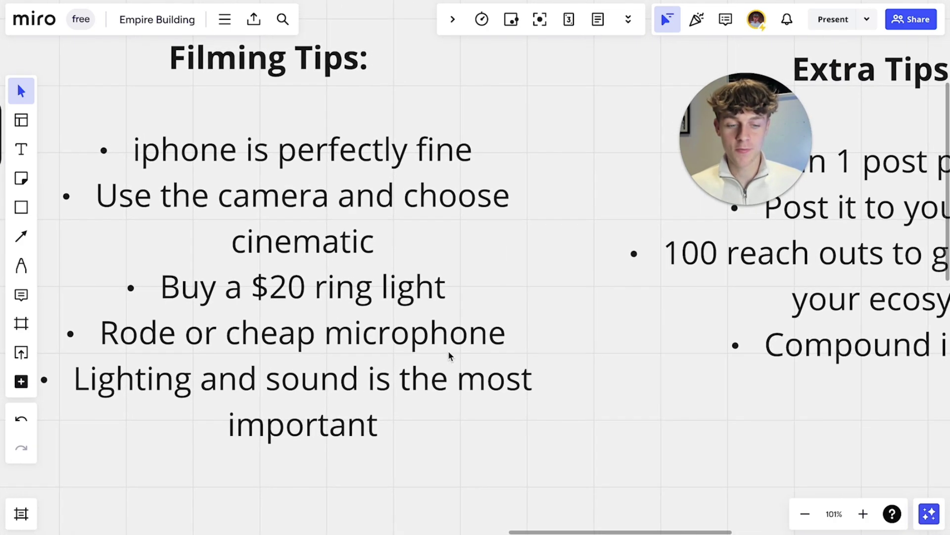
pyautogui.hscroll(5, 447, 351)
pyautogui.hscroll(4, 448, 355)
pyautogui.scroll(1, 465, 348)
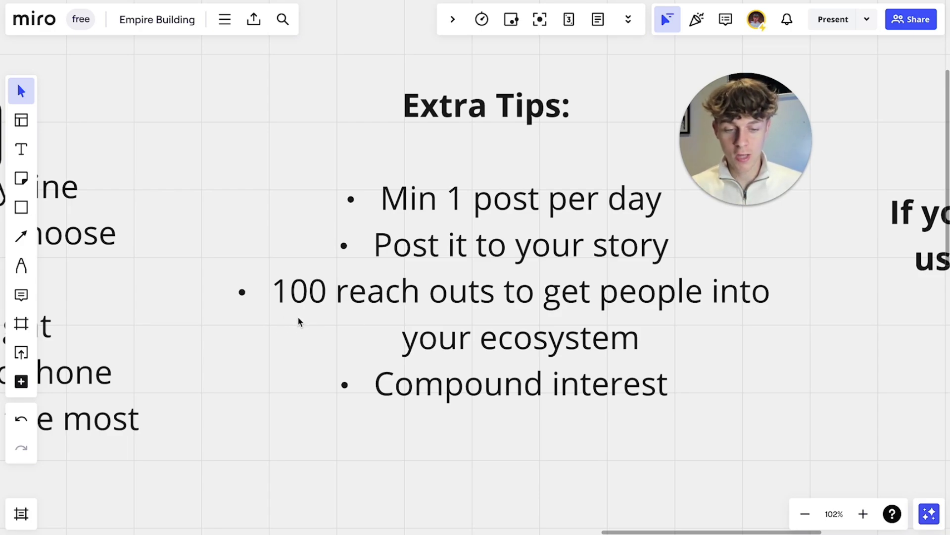
# Move the canvas past Extra Tips toward the Like & subscribe note.
pyautogui.scroll(1, 299, 316)
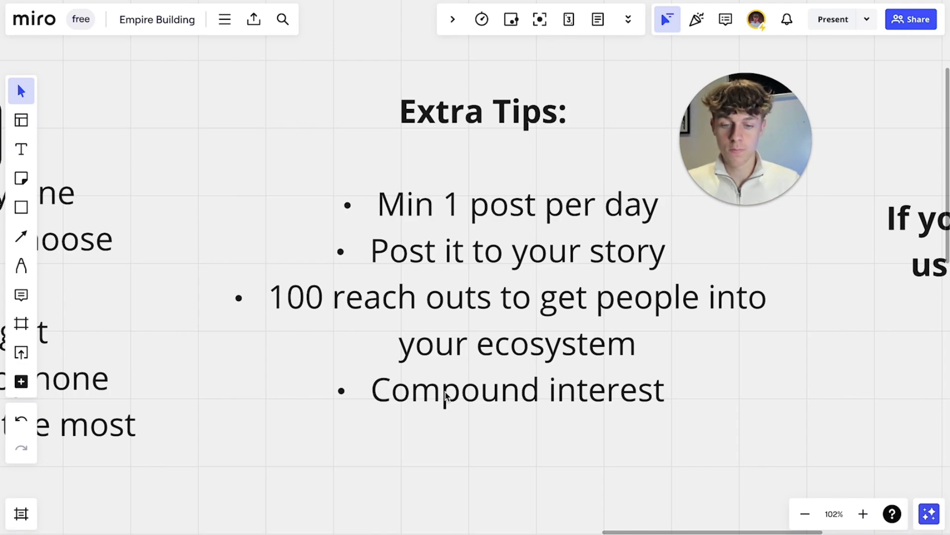
pyautogui.hscroll(15, 445, 396)
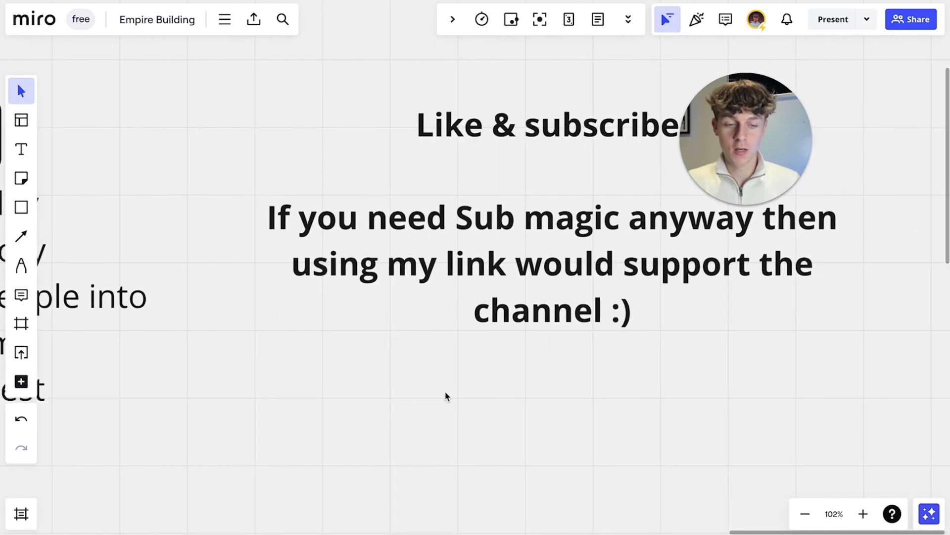